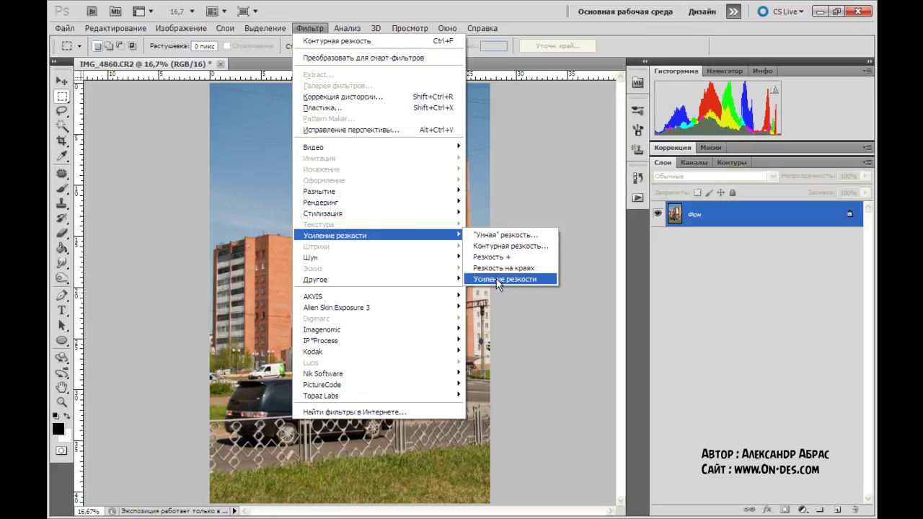
Step: Duplicate the background layer and apply the «Усиление резкости» (Sharpen) filter to the copy
click(560, 343)
drag(822, 215, 835, 510)
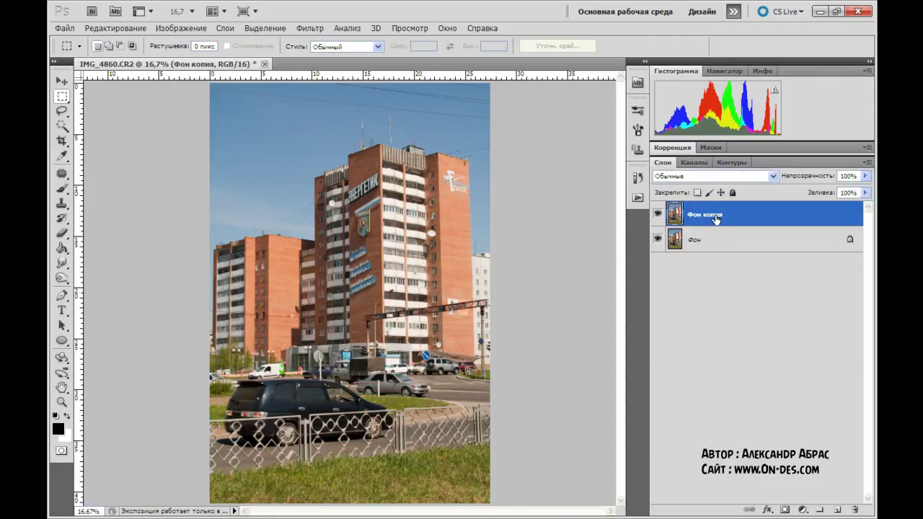
click(314, 30)
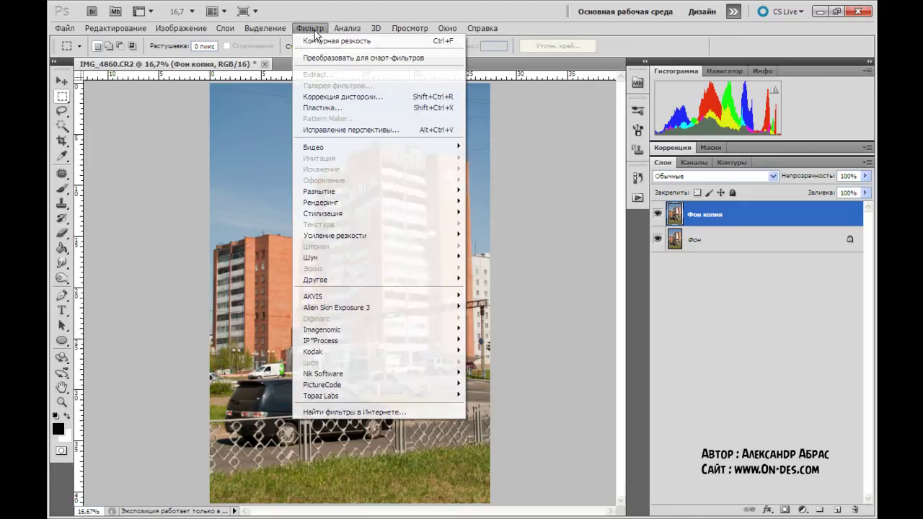
mouse_move(411, 237)
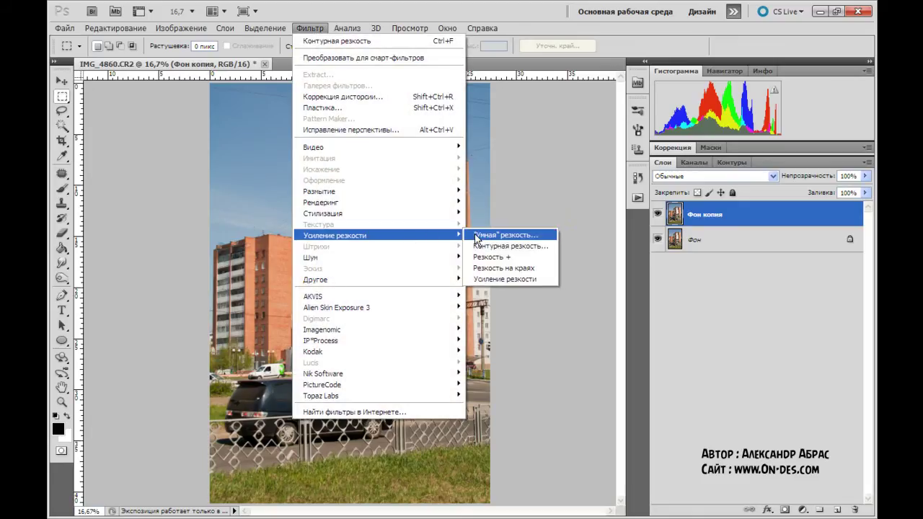
click(496, 279)
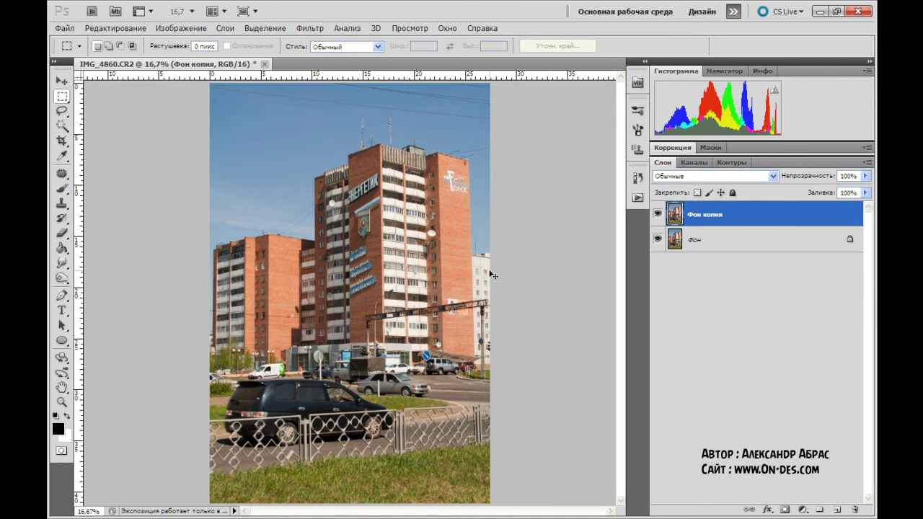
Step: Compare the sharpened copy with the original at 100% and 200% magnification by toggling the «Фон копия» layer's visibility
key(ctrl+plus)
key(ctrl+plus)
key(ctrl+plus)
key(ctrl+plus)
key(ctrl+plus)
key(ctrl+plus)
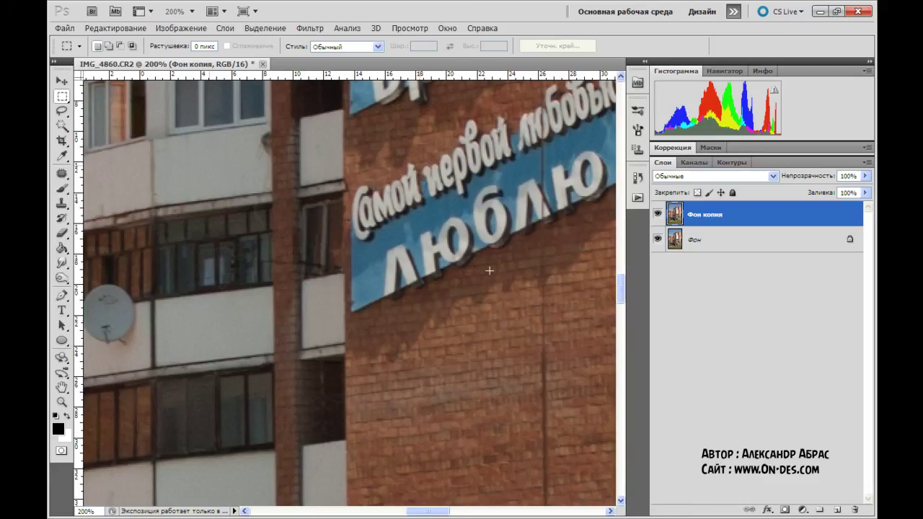
key(ctrl+minus)
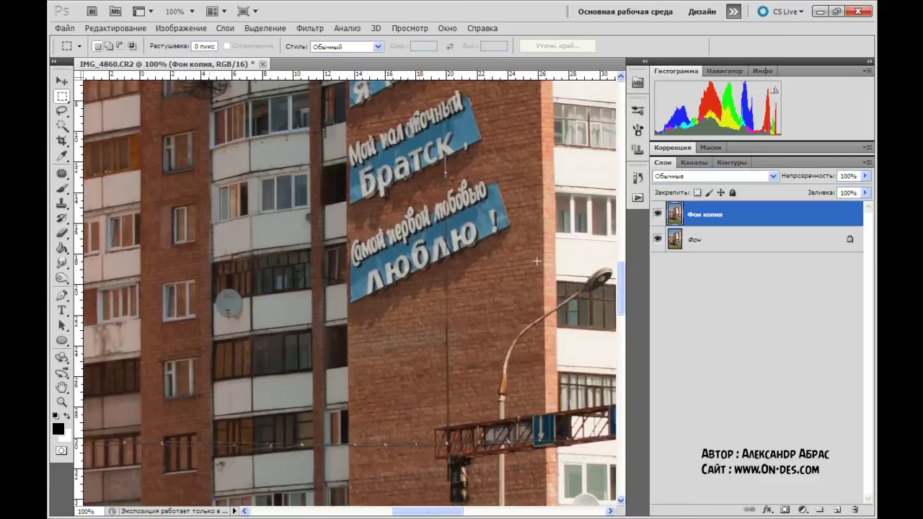
click(657, 215)
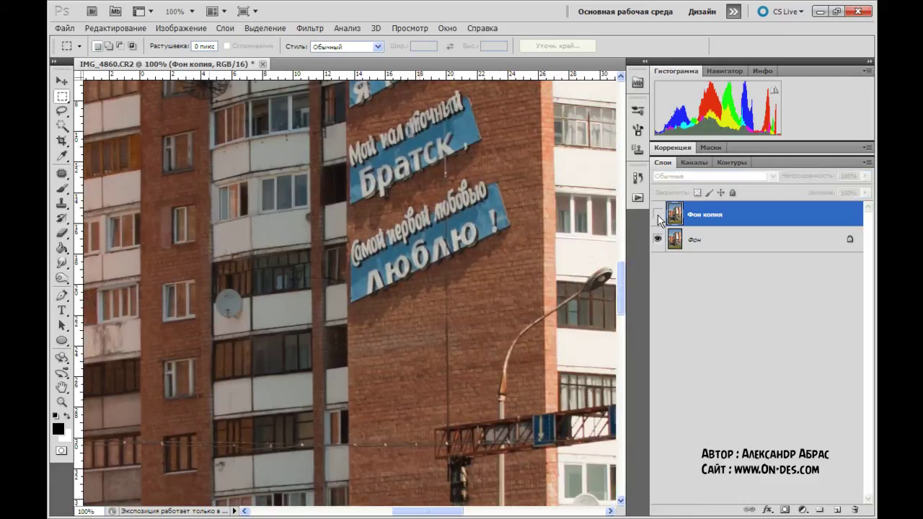
click(658, 214)
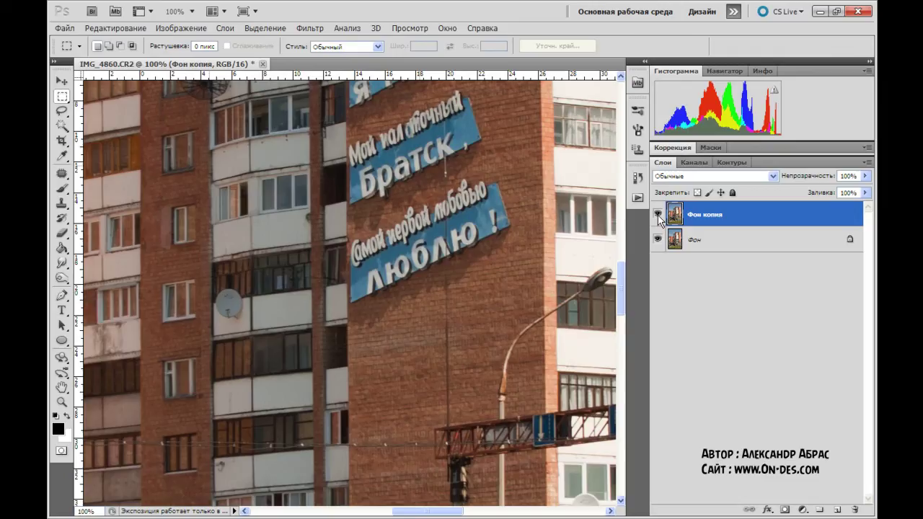
key(ctrl+plus)
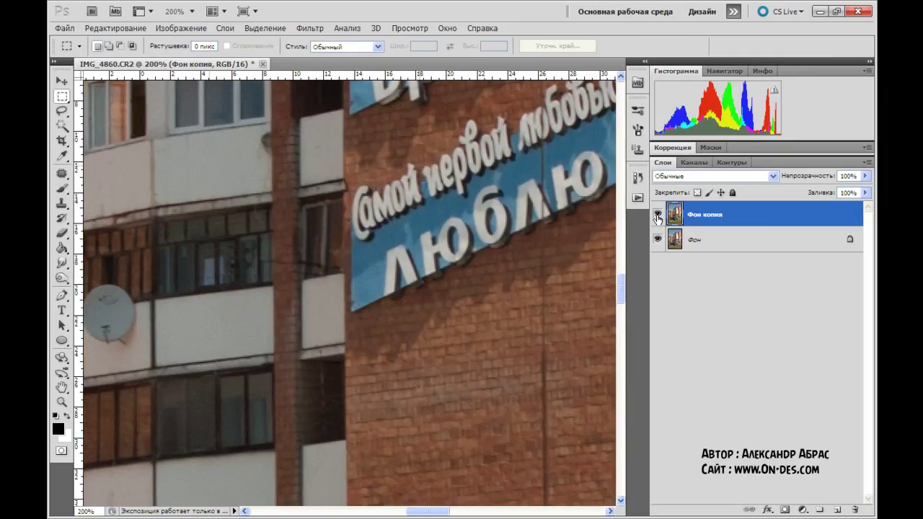
click(657, 215)
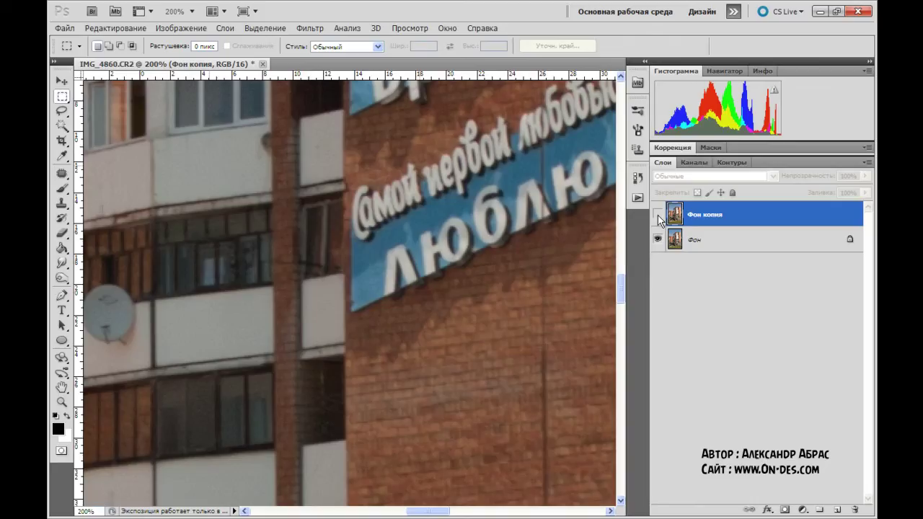
click(657, 215)
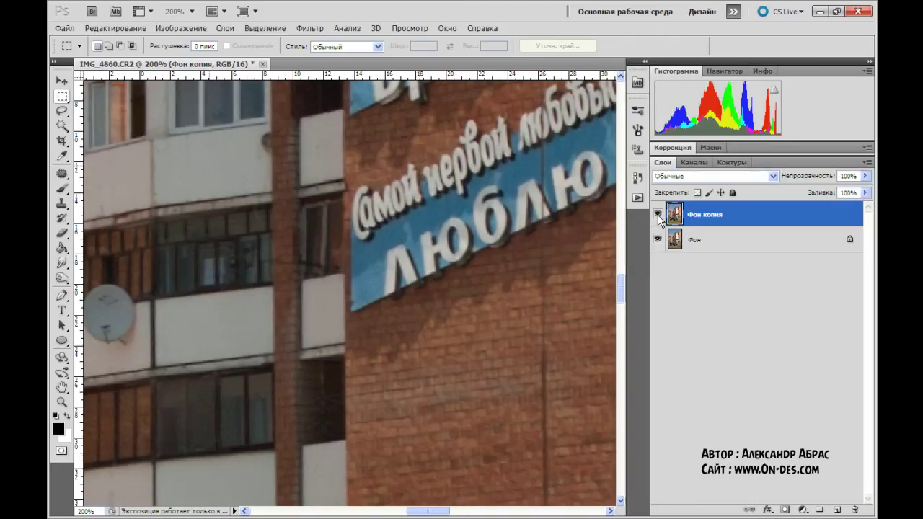
Step: Apply the «Резкость на краях» (Sharpen Edges) filter to the «Фон копия» layer
drag(420, 511, 442, 512)
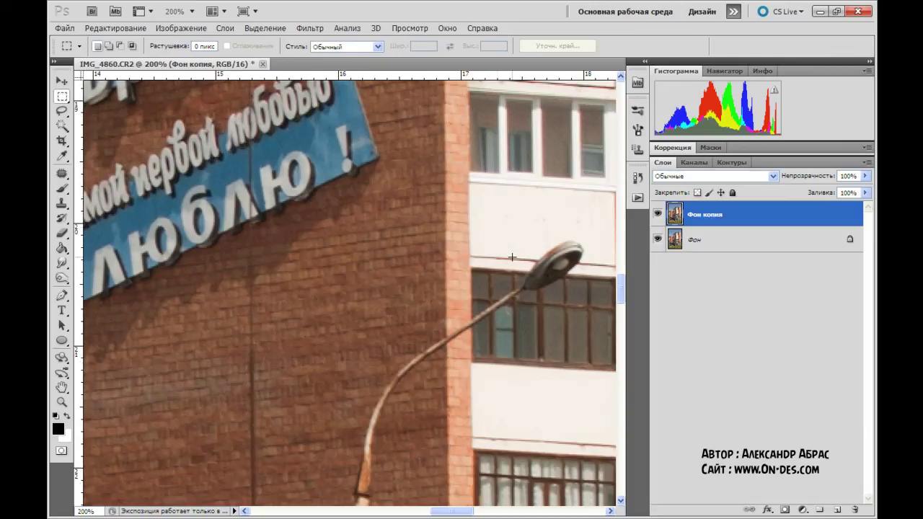
click(311, 31)
mouse_move(417, 240)
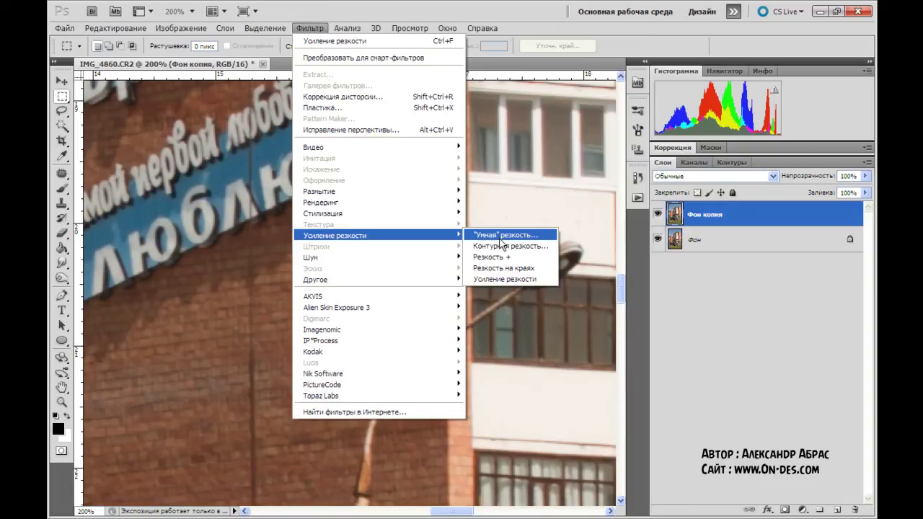
click(500, 269)
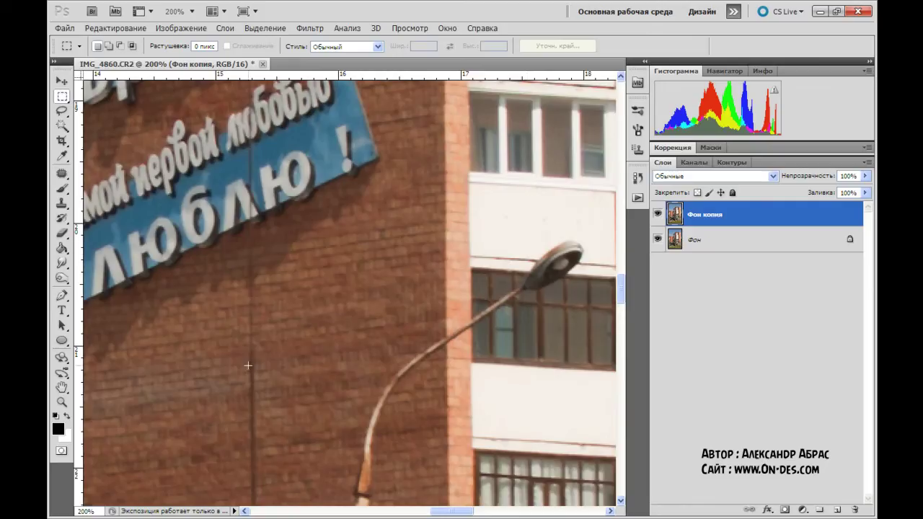
Step: Toggle the «Фон копия» layer's visibility to compare the edge sharpening with the original around the street lamp
click(657, 214)
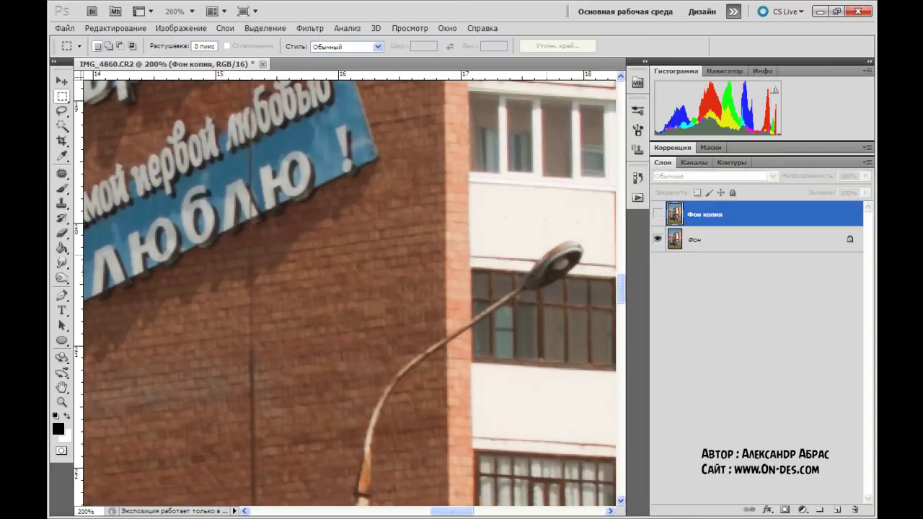
click(657, 215)
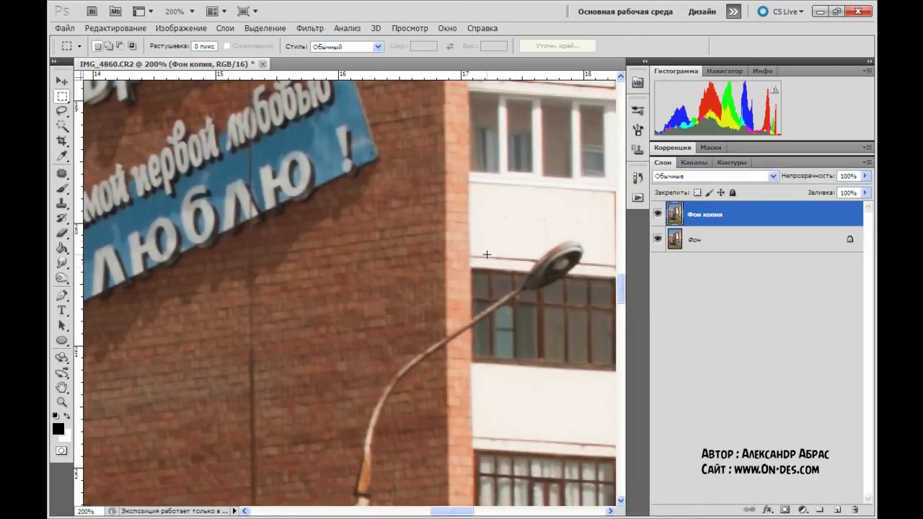
click(658, 214)
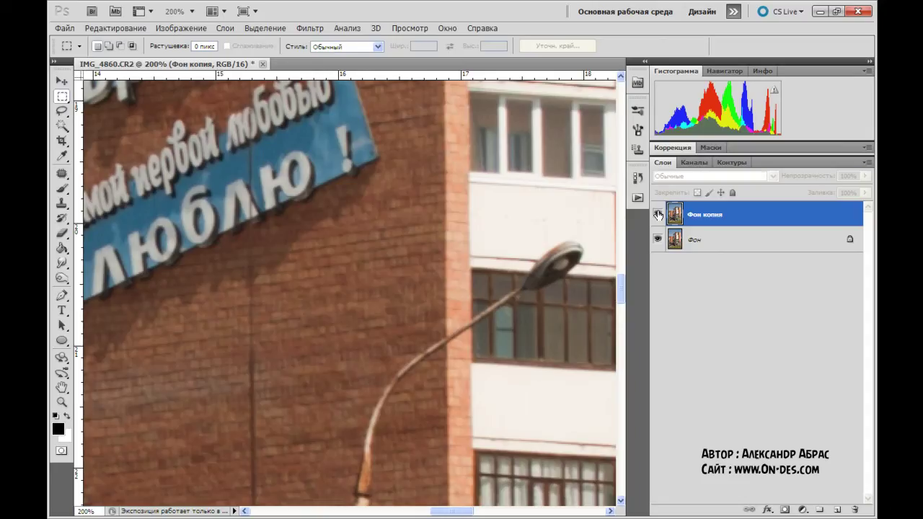
click(657, 215)
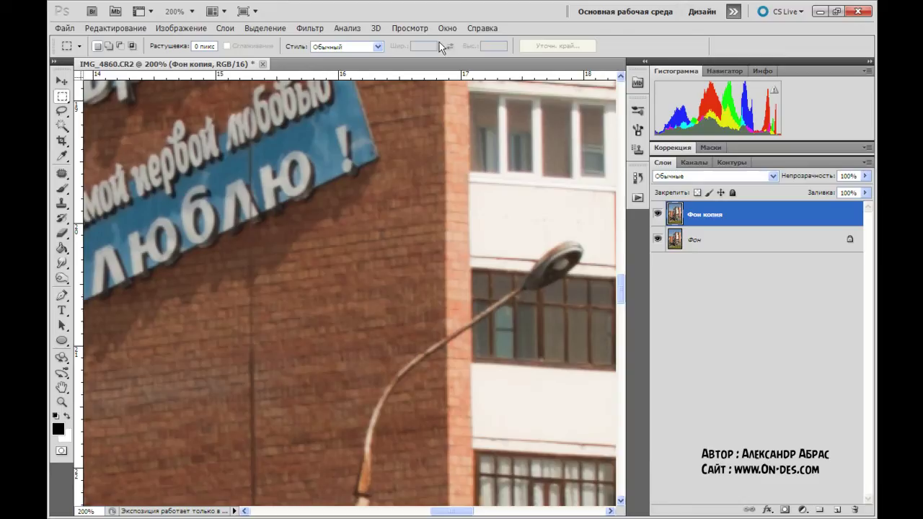
Step: Apply the «Резкость +» (Sharpen More) filter to the «Фон копия» layer
click(310, 27)
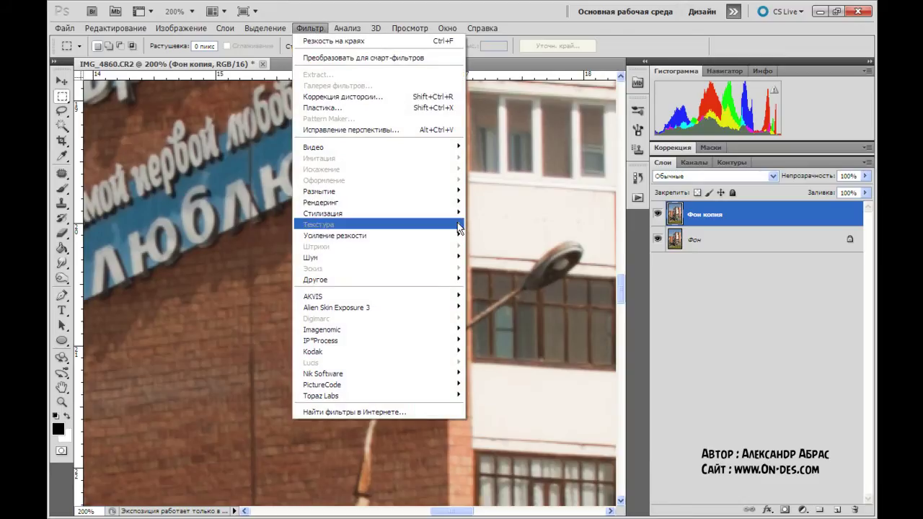
mouse_move(462, 237)
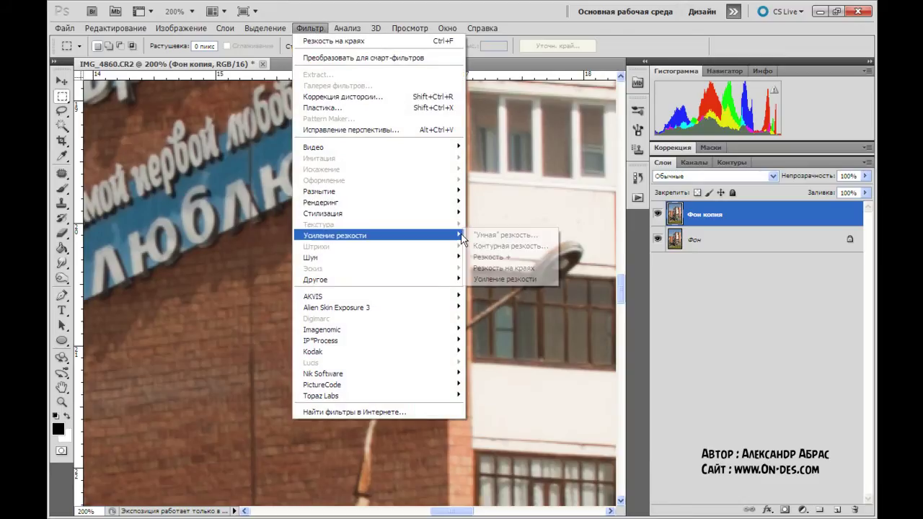
click(503, 258)
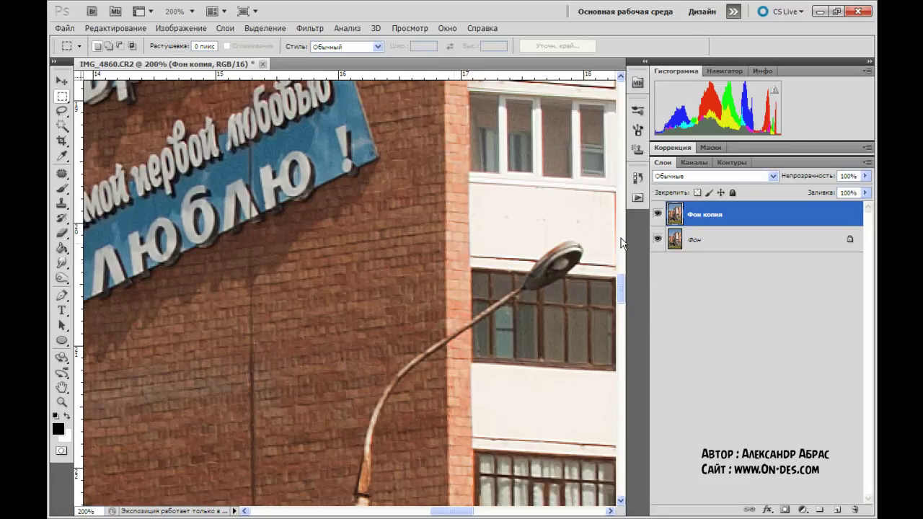
Step: Toggle the «Фон копия» layer's visibility to examine the effect of the «Резкость +» filter against the original
click(655, 216)
click(655, 216)
click(658, 214)
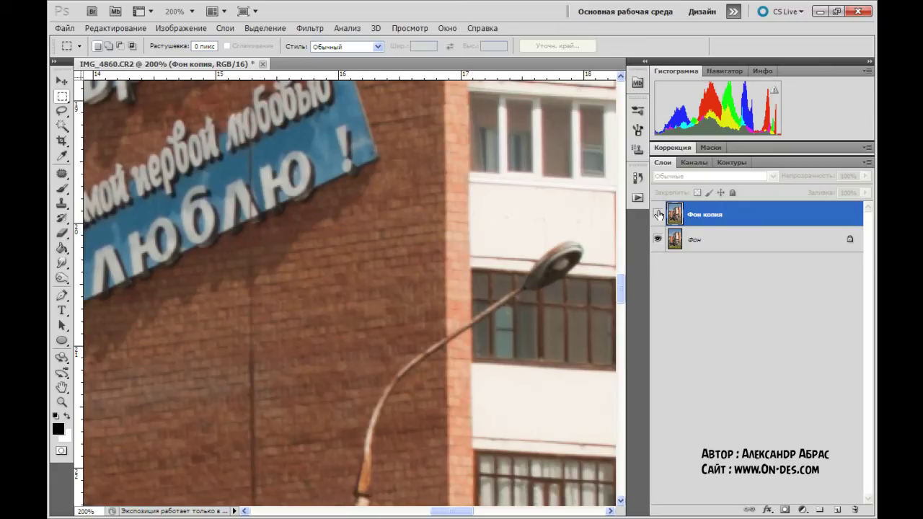
click(658, 215)
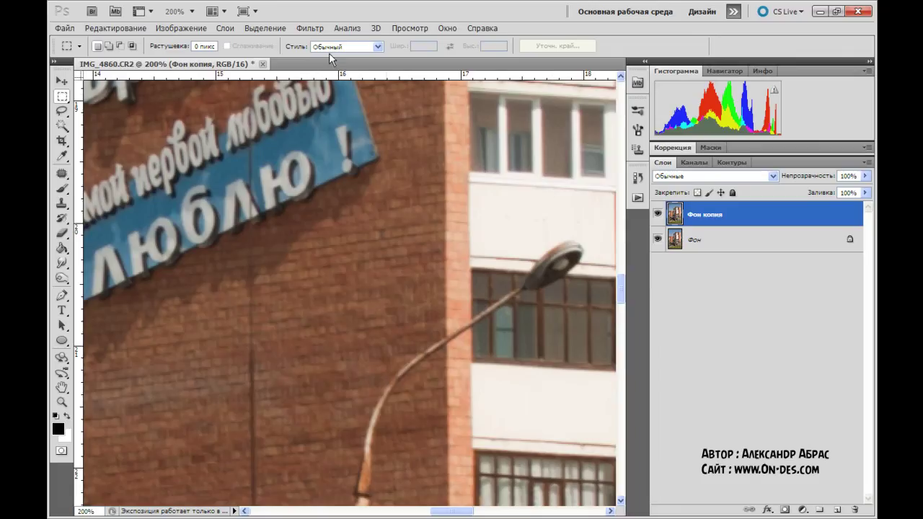
Step: Start the «Контурная резкость» (Unsharp Mask) filter on the «Фон копия» layer and set the threshold to 0 levels
click(312, 29)
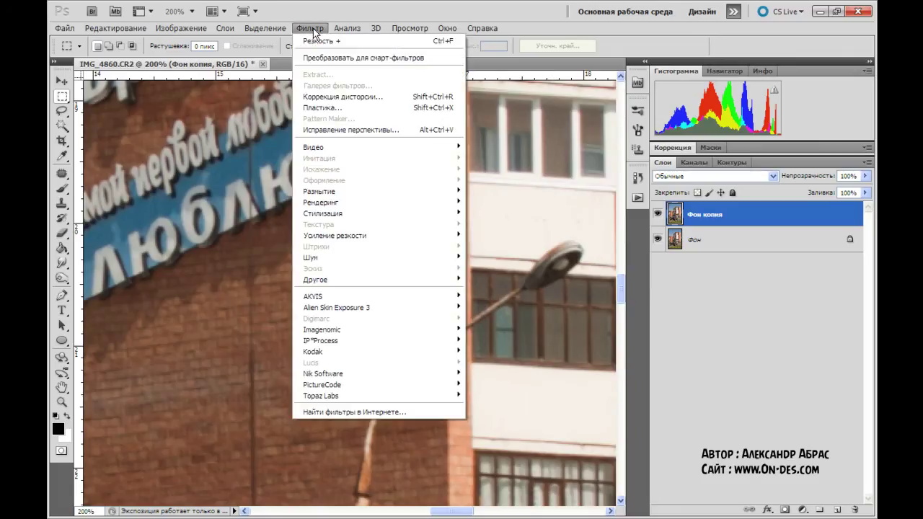
mouse_move(442, 237)
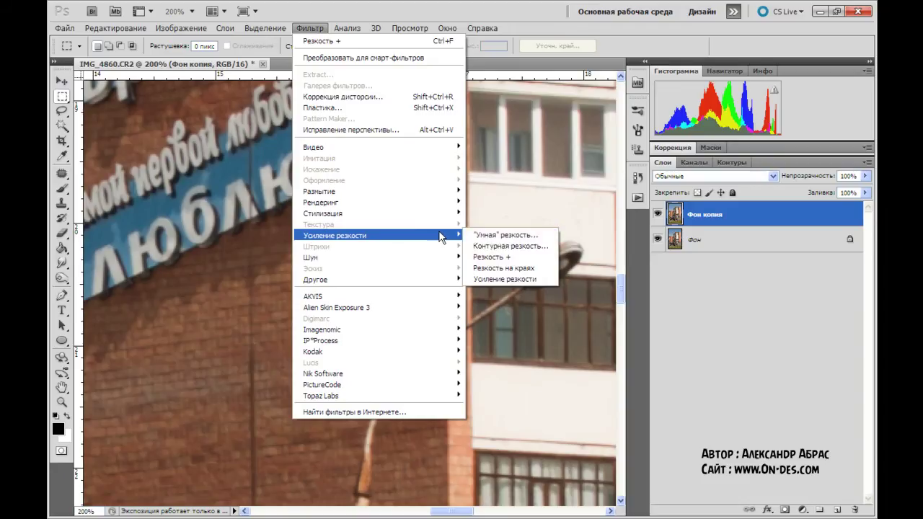
click(493, 251)
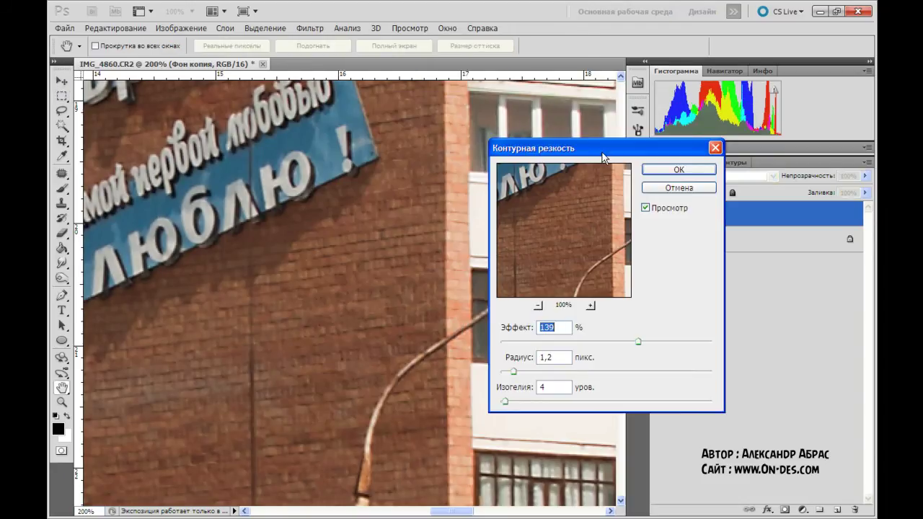
drag(603, 157, 630, 32)
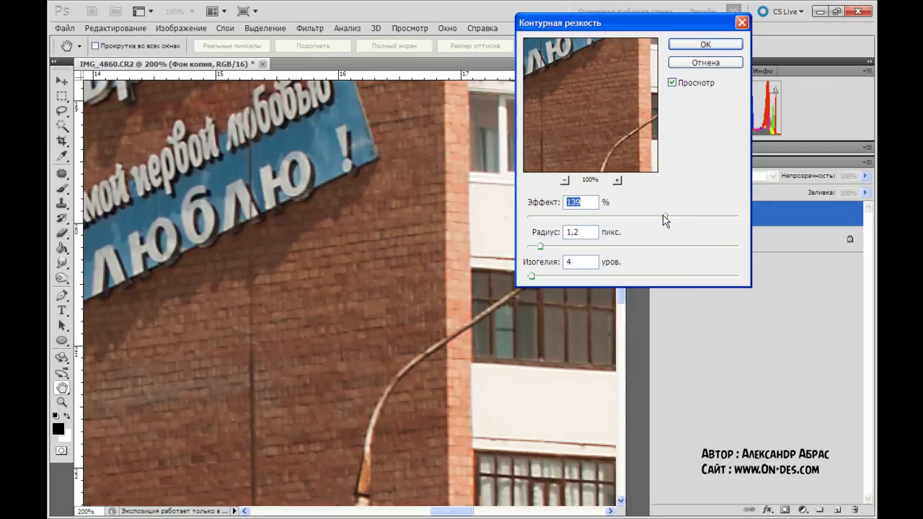
drag(531, 276, 527, 277)
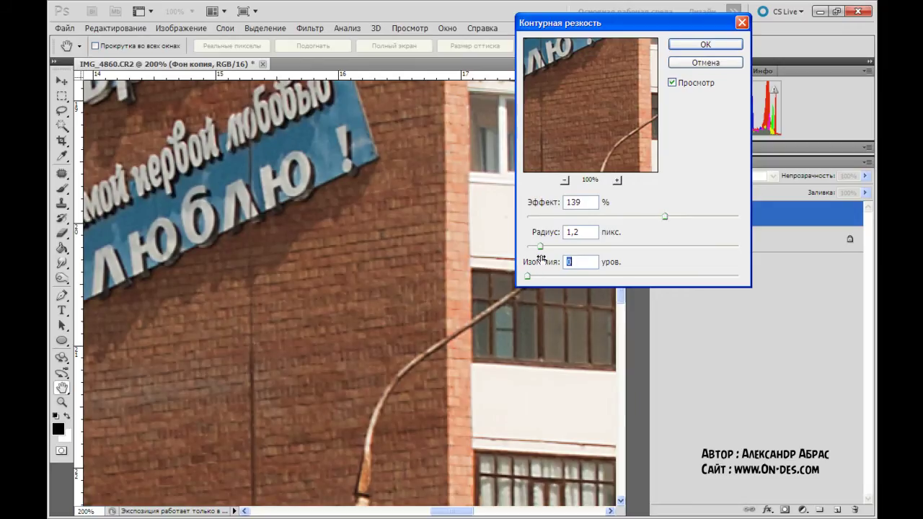
Step: Try Unsharp Mask radii of 0.1 and about 4.1 pixels, then 0.8 pixels, and test the threshold before returning it to 0
drag(540, 247, 521, 255)
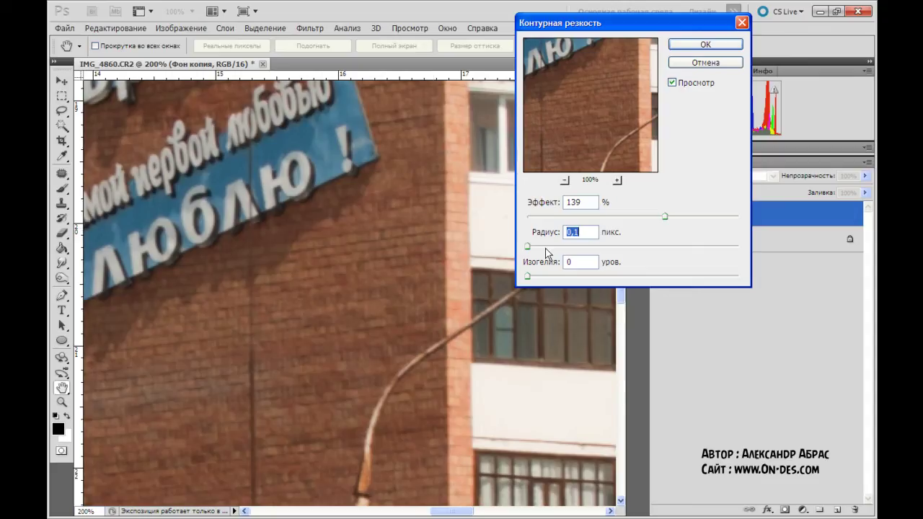
drag(527, 249, 584, 254)
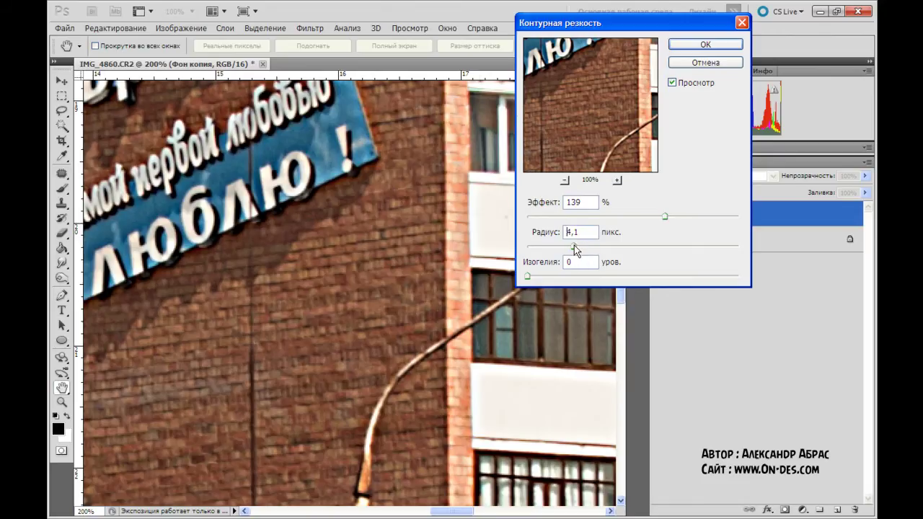
drag(569, 246, 535, 248)
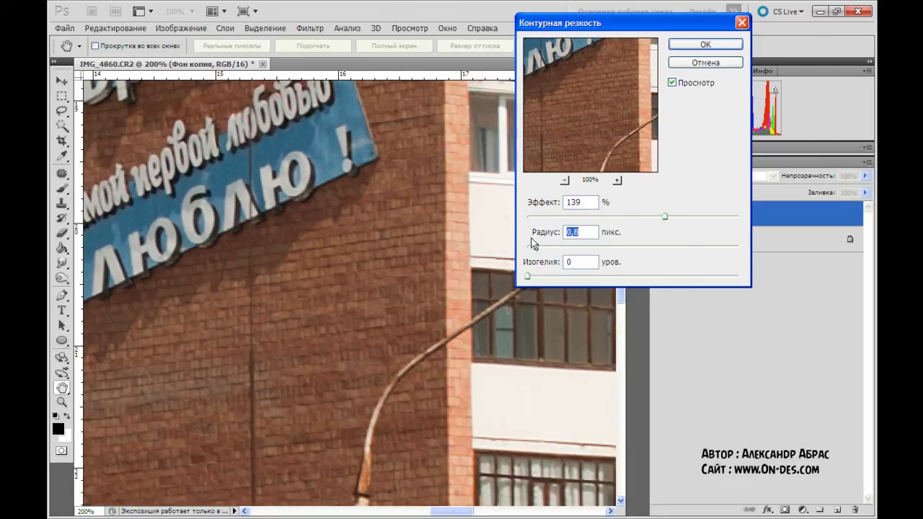
drag(527, 278, 531, 279)
drag(529, 276, 508, 275)
Step: Set the Unsharp Mask radius to 1.4 pixels while checking the wall and lamp post edges at 400% magnification
key(ctrl+plus)
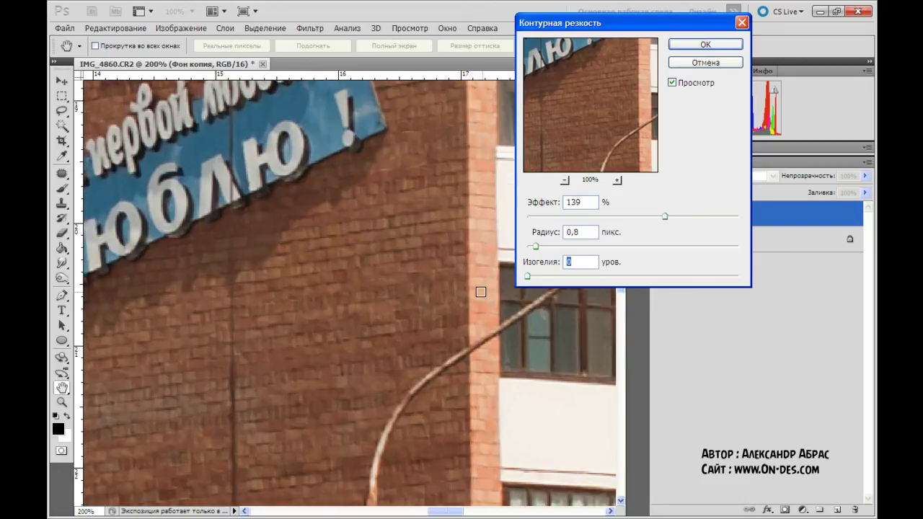
key(ctrl+plus)
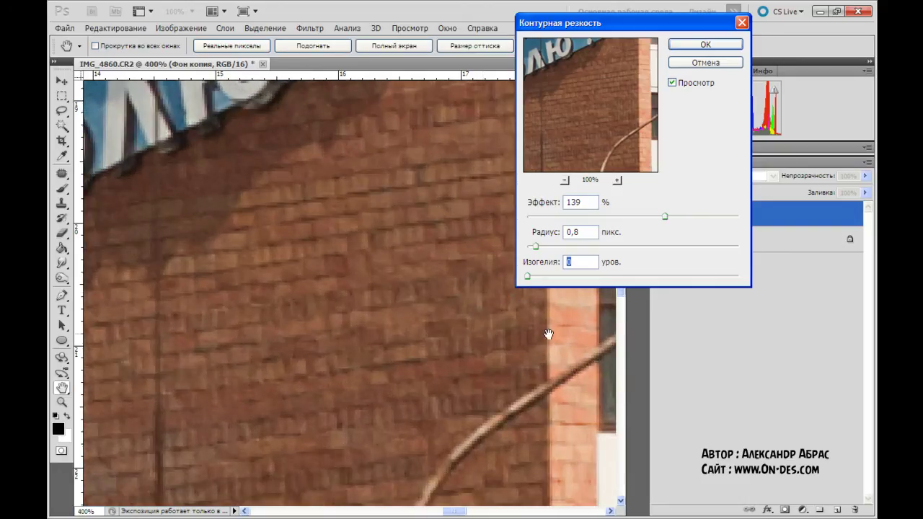
drag(561, 330, 319, 300)
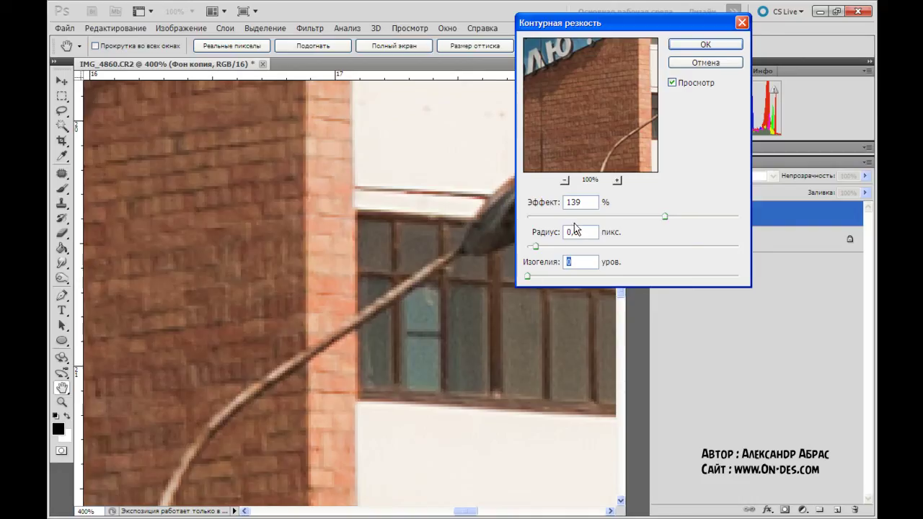
drag(536, 245, 542, 243)
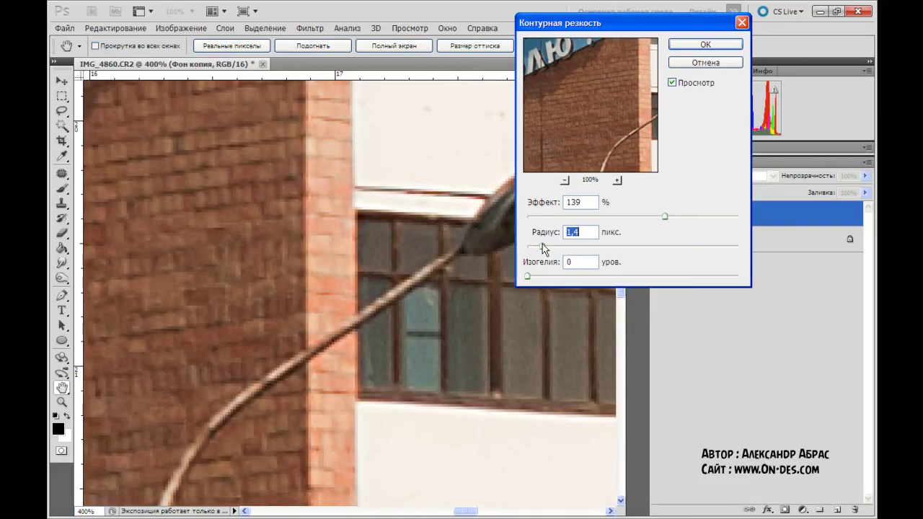
Step: Try an Unsharp Mask amount of 148% with a threshold of 5 levels, comparing the previewed result with the unfiltered image
drag(665, 216, 670, 218)
drag(526, 278, 533, 278)
click(672, 82)
click(672, 82)
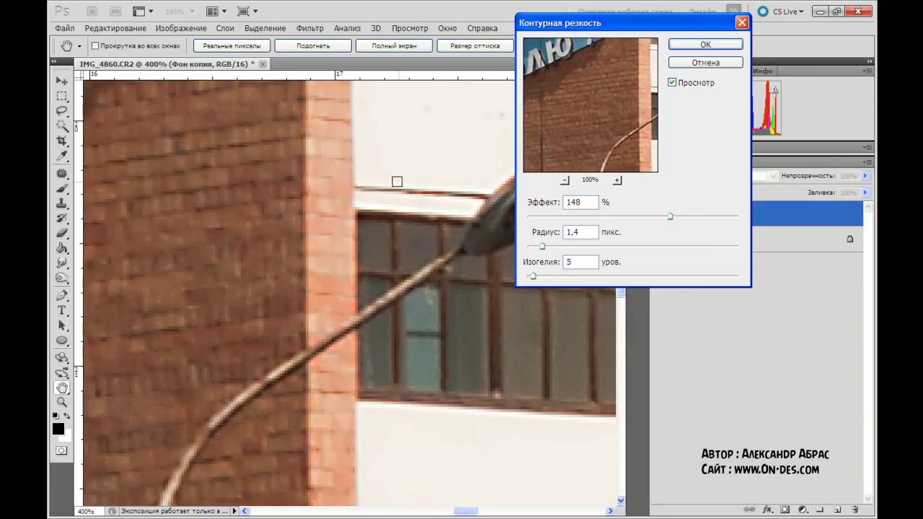
click(672, 83)
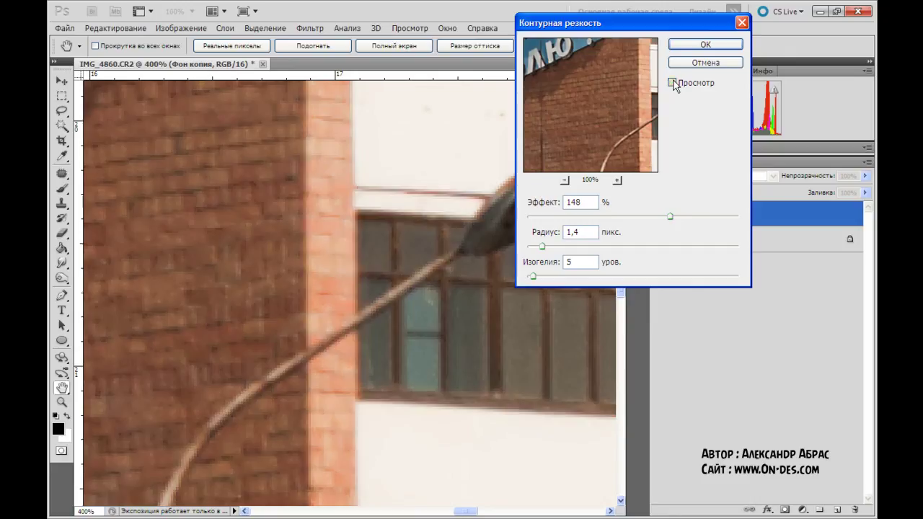
click(672, 83)
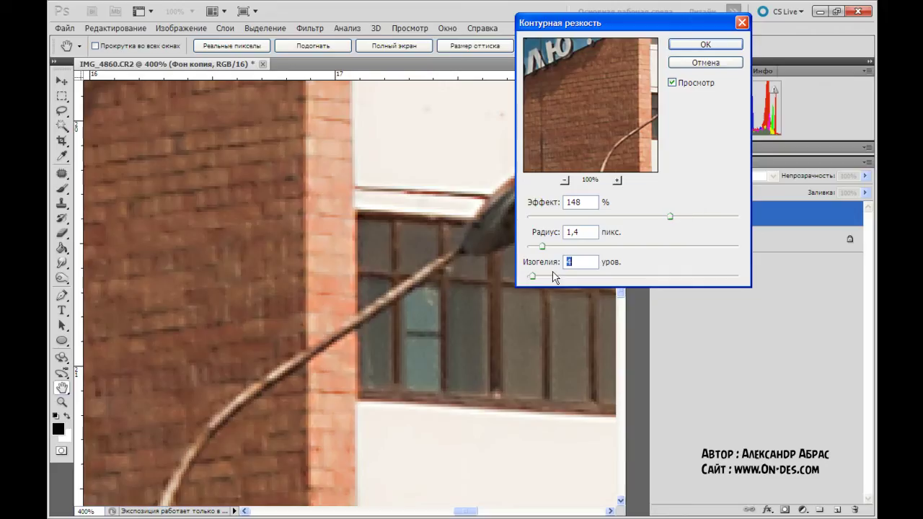
Step: Set the Unsharp Mask threshold to 0 levels, radius to 1.1 pixels and amount to 126%, and apply the filter
drag(531, 277, 527, 277)
drag(542, 246, 538, 246)
drag(664, 214, 657, 216)
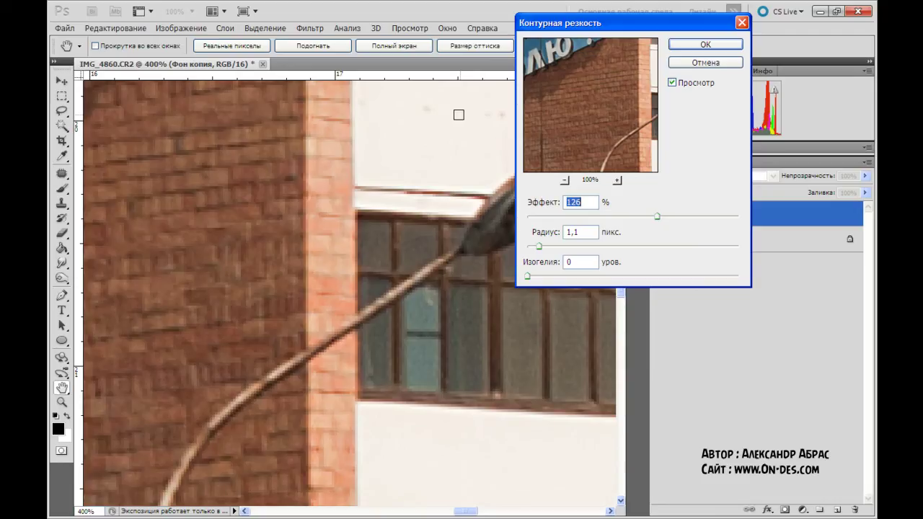
click(682, 46)
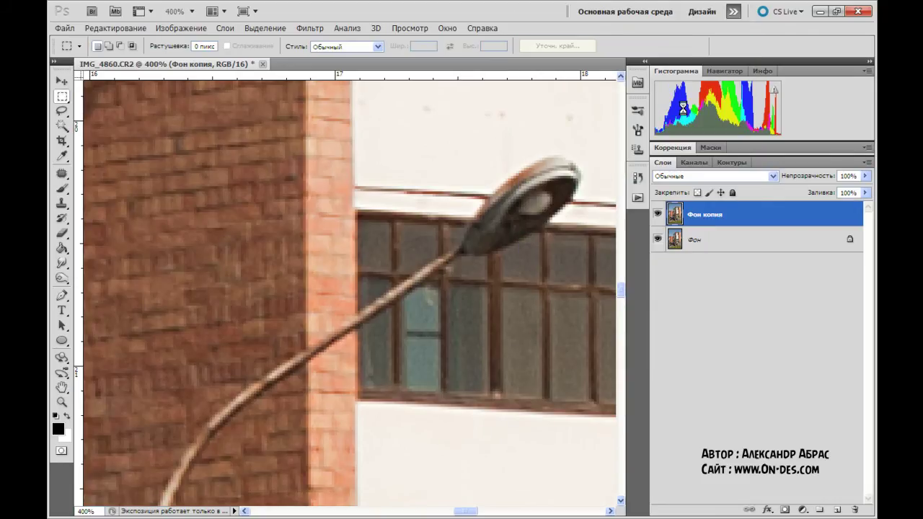
Step: Compare the sharpened «Фон копия» layer with the original at 400% and 100% magnification by toggling the layer's visibility
click(658, 214)
click(657, 215)
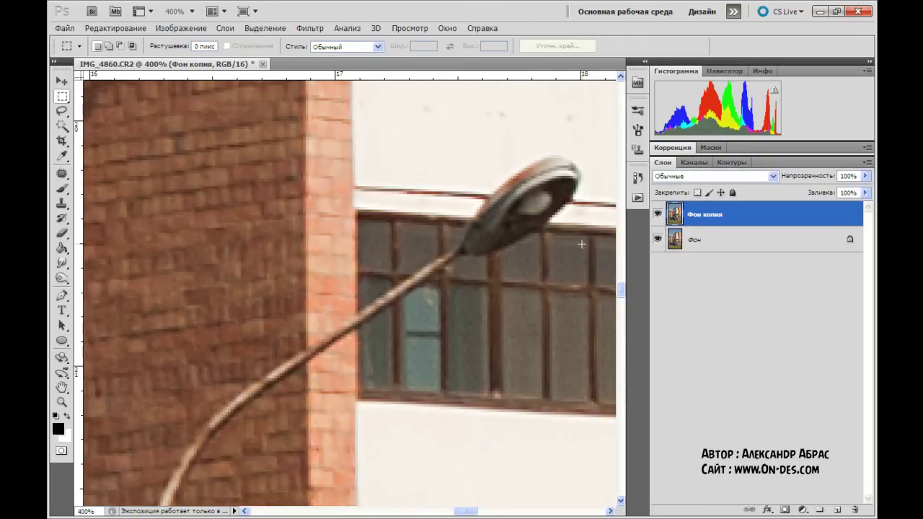
key(ctrl+minus)
key(ctrl+minus)
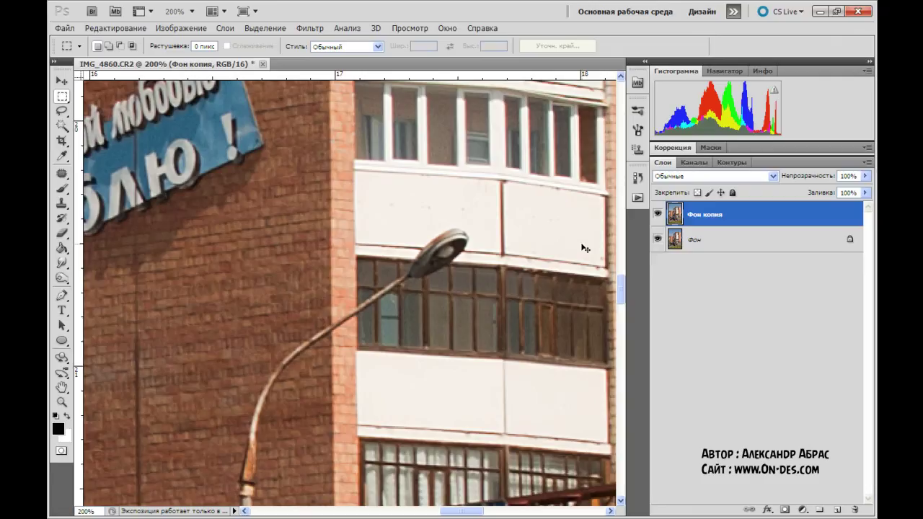
key(ctrl+minus)
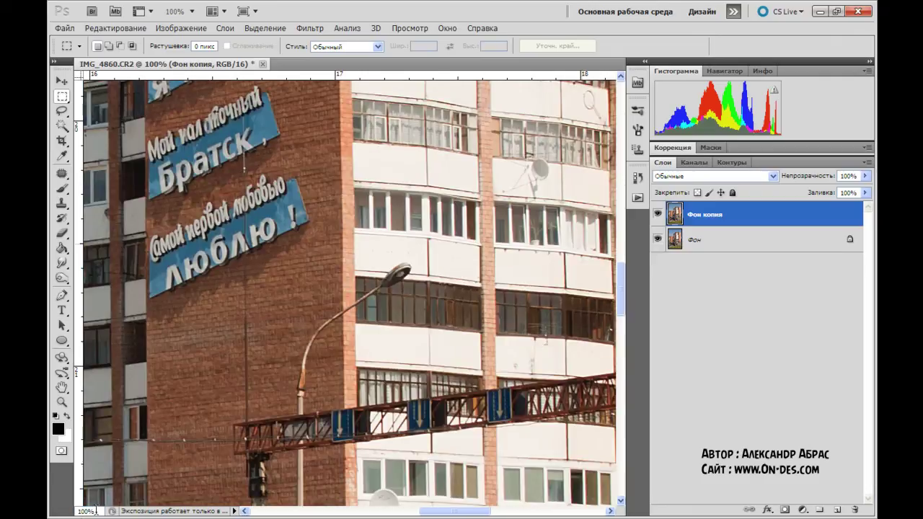
click(657, 214)
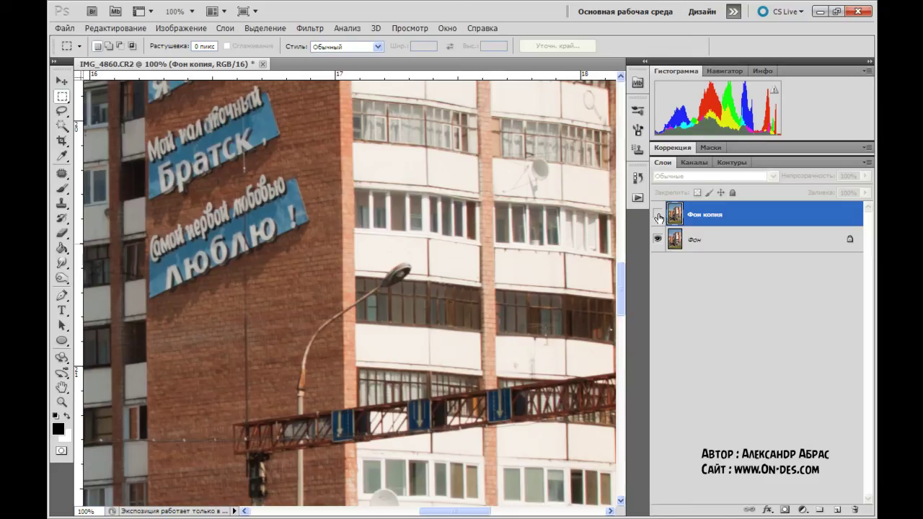
click(657, 216)
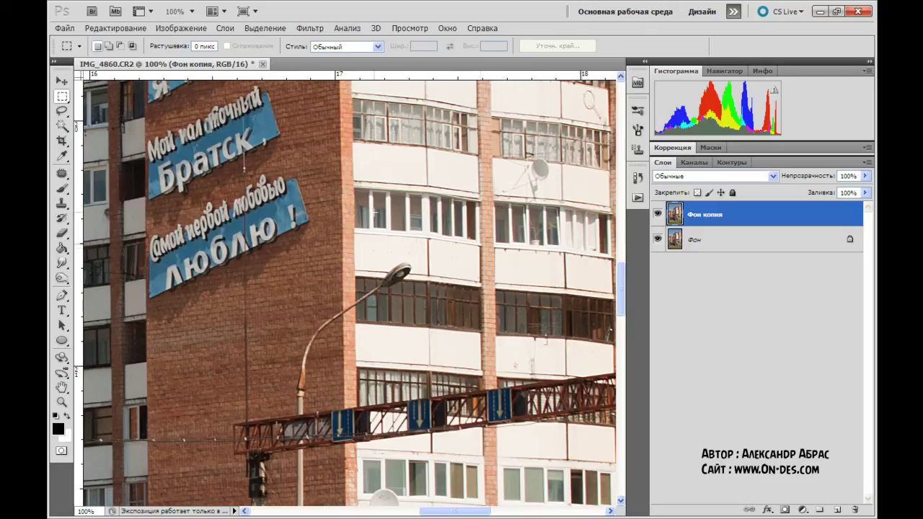
click(657, 215)
click(657, 215)
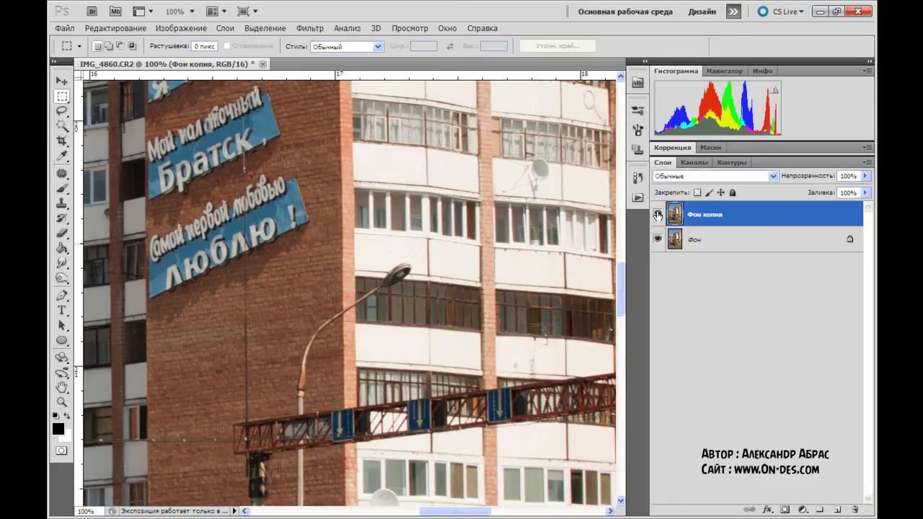
Step: Start the «"Умная" резкость» (Smart Sharpen) filter on the «Фон копия» layer in the «Основной» mode
click(314, 29)
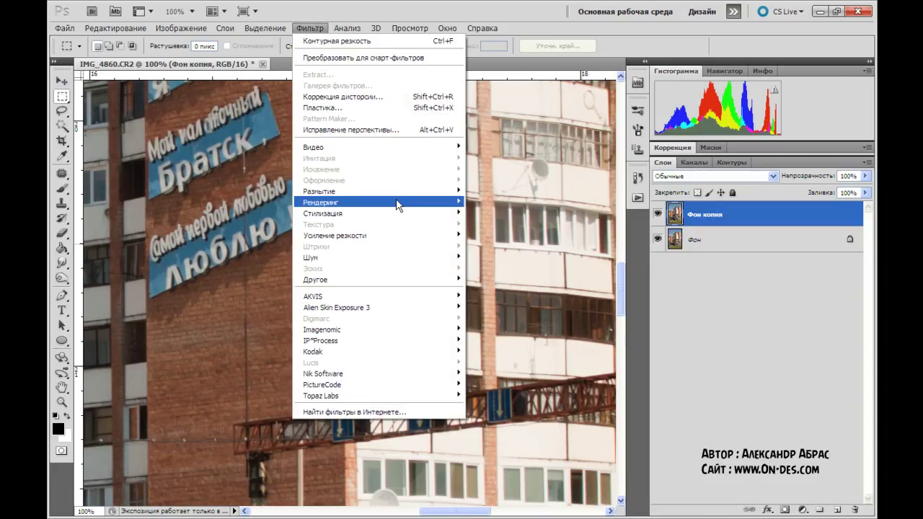
mouse_move(429, 240)
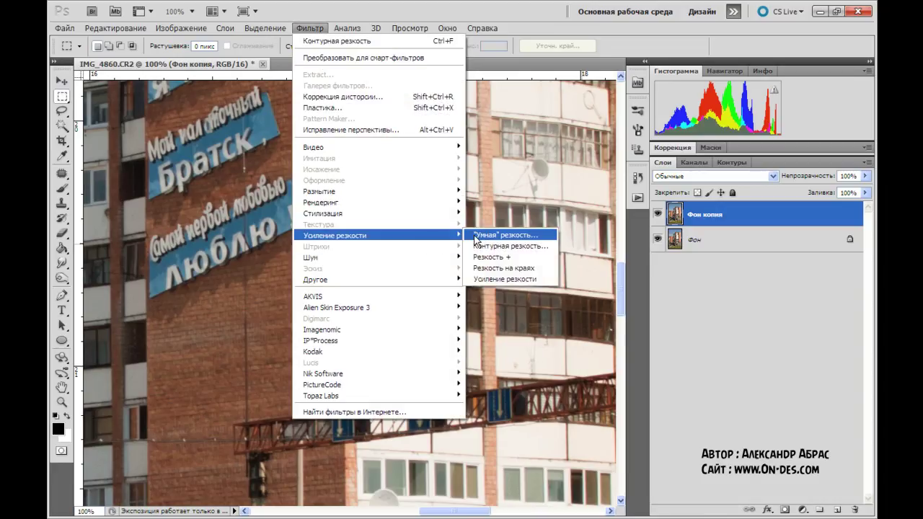
click(475, 238)
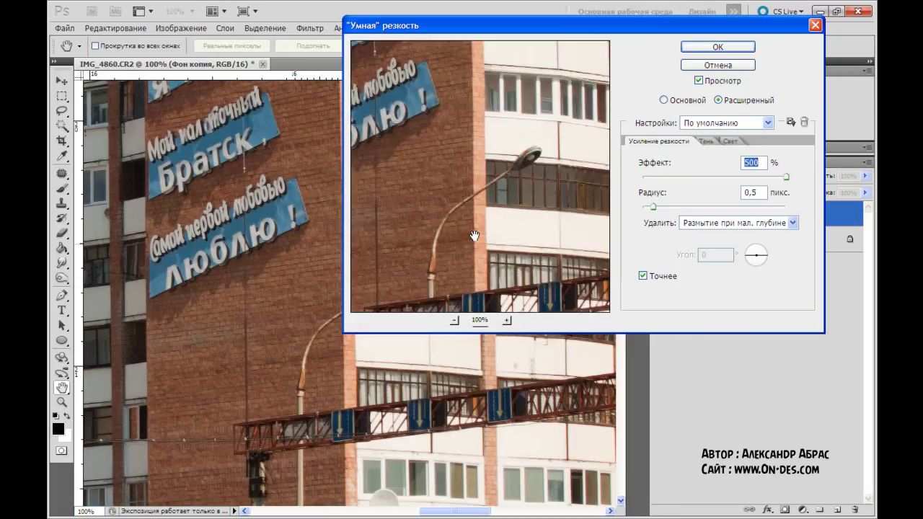
drag(572, 22, 595, 86)
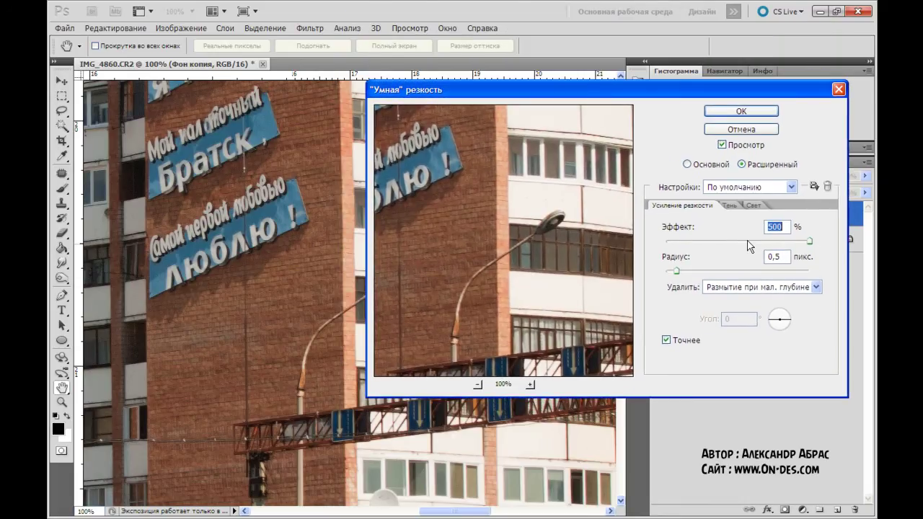
click(685, 165)
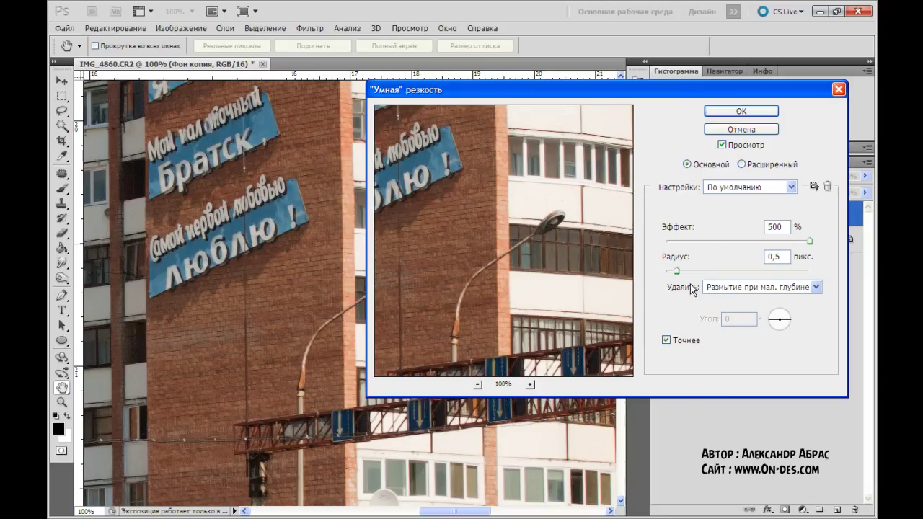
Step: Try Smart Sharpen radii of 1.8 and 0.6 pixels, then set the amount to 85% and the radius to 0.9 pixels
drag(676, 271, 698, 271)
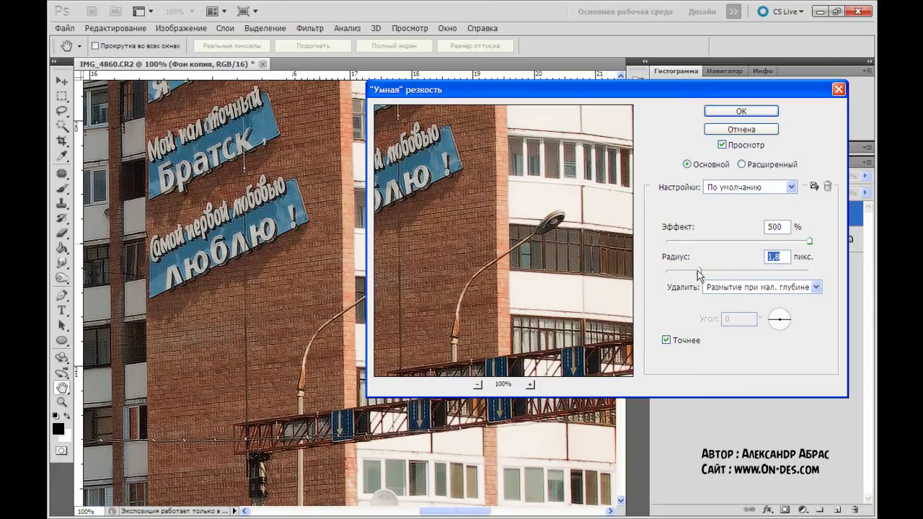
drag(697, 271, 679, 276)
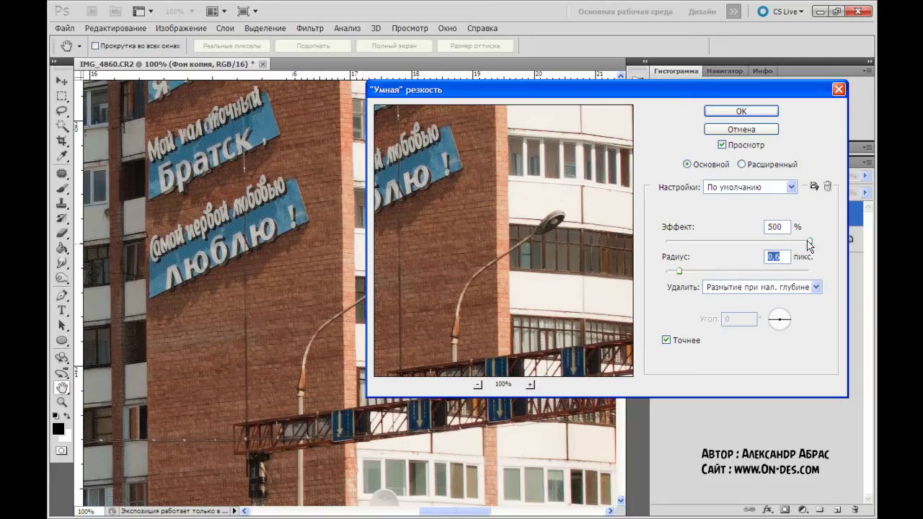
drag(809, 241, 731, 245)
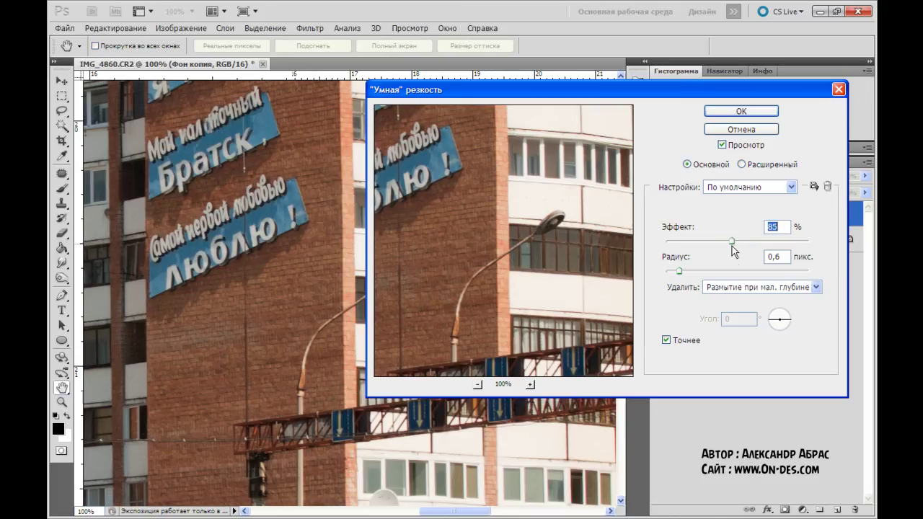
click(678, 272)
click(529, 385)
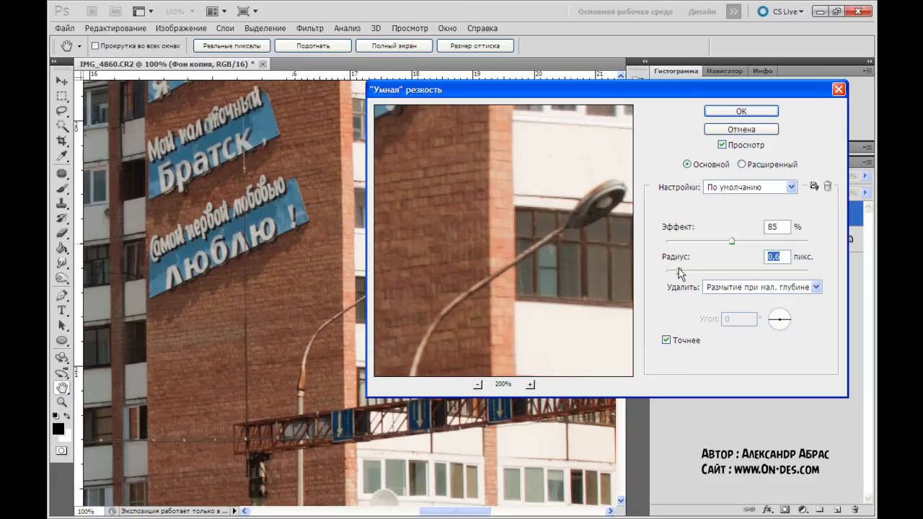
drag(678, 274, 687, 269)
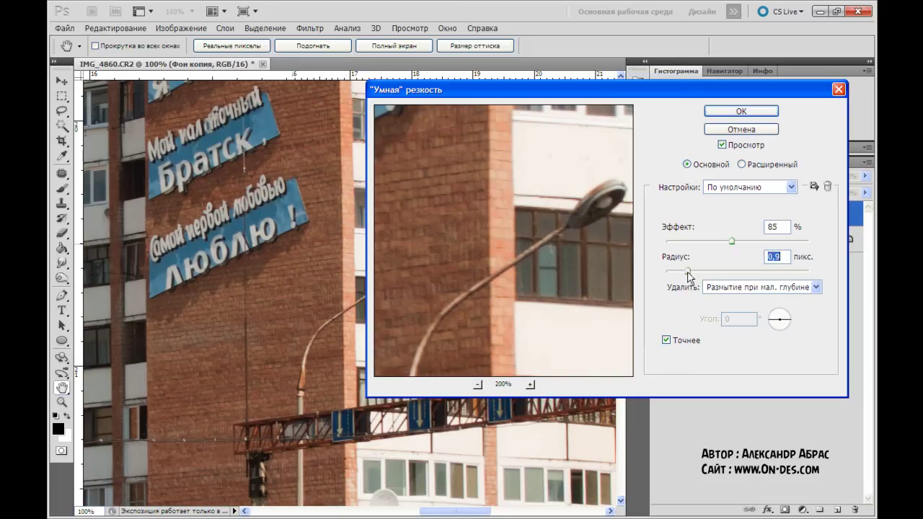
Step: Try each blur type for removal, settle on «Размытие по Гауссу», and test the filter with the «Точнее» option off before restoring it
click(815, 287)
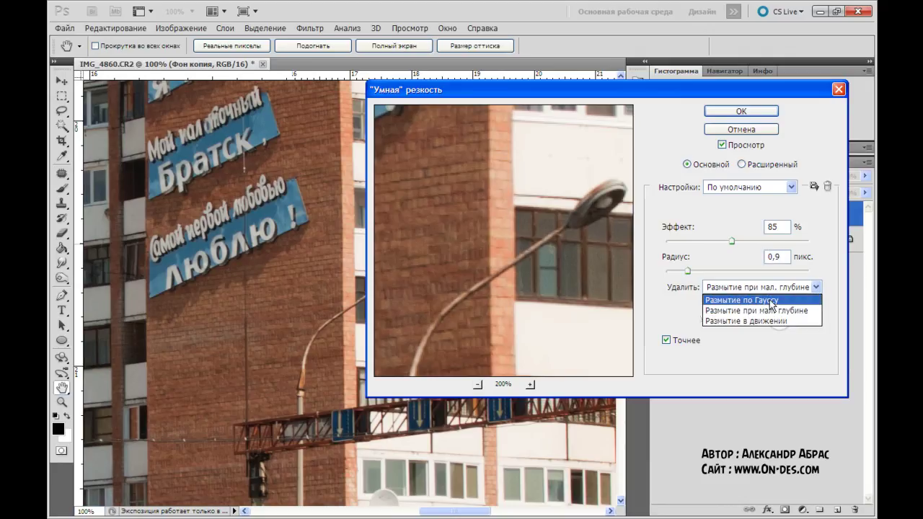
click(732, 306)
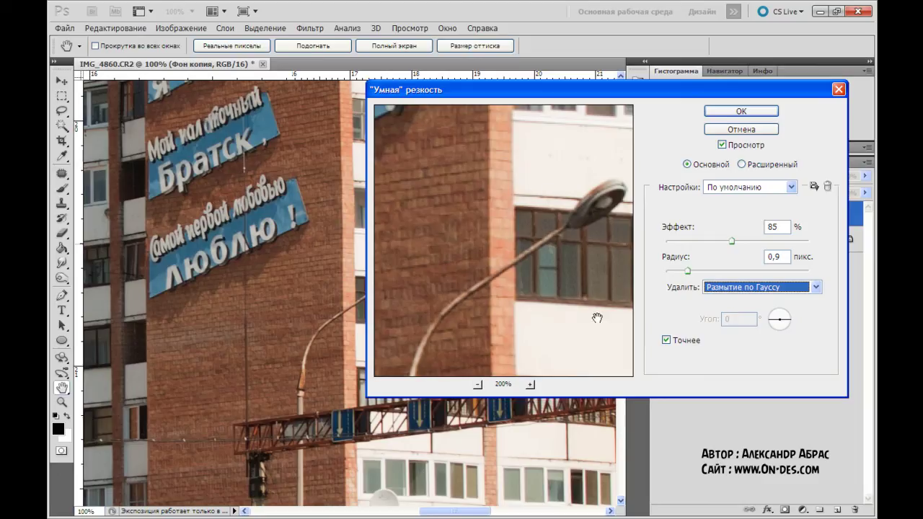
click(816, 289)
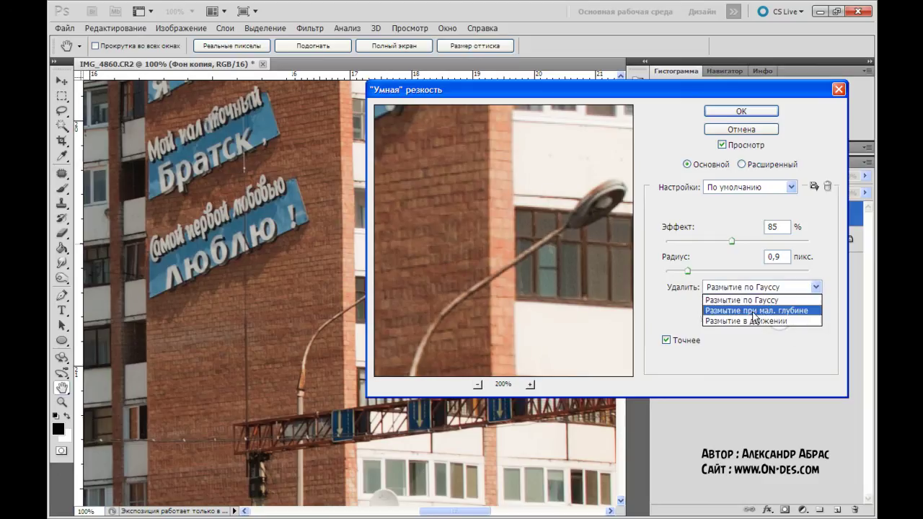
click(751, 312)
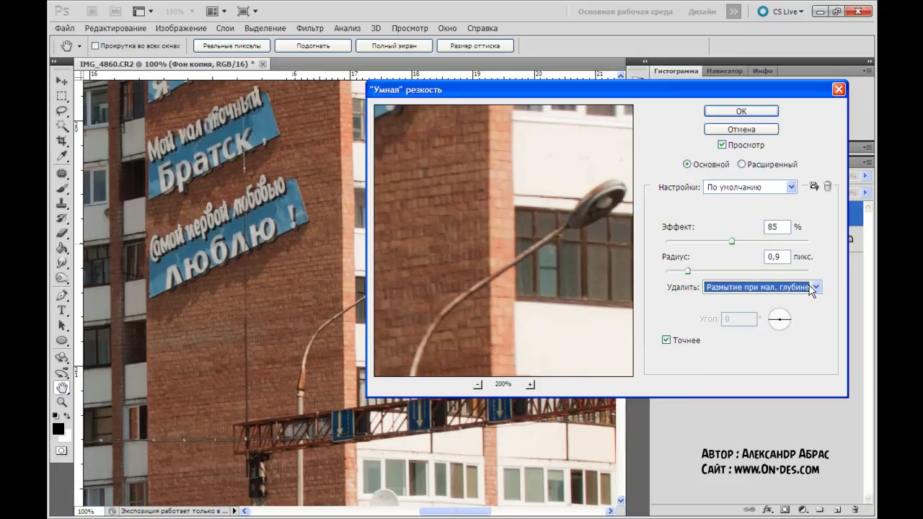
click(816, 288)
click(768, 317)
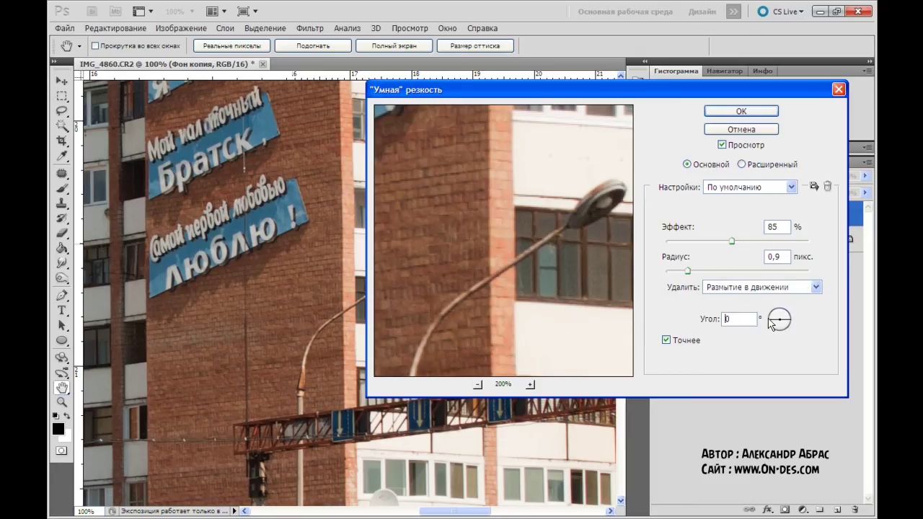
click(816, 286)
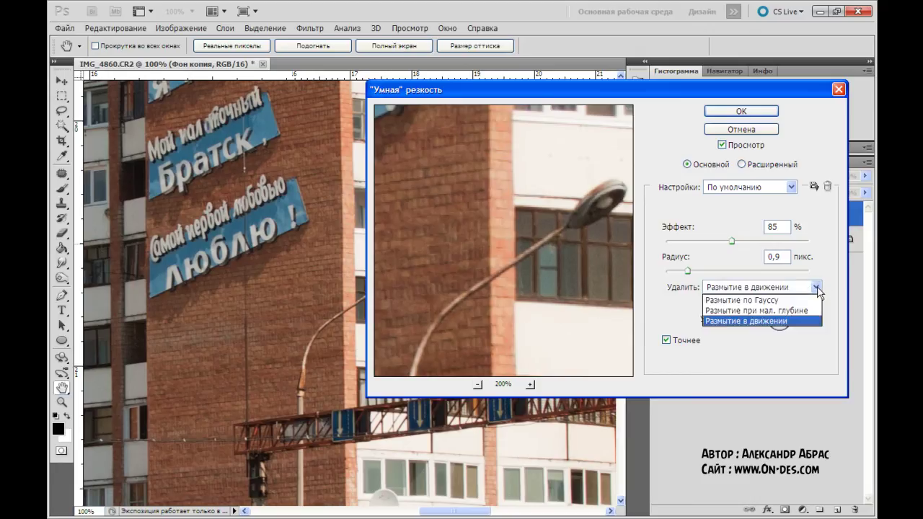
click(775, 297)
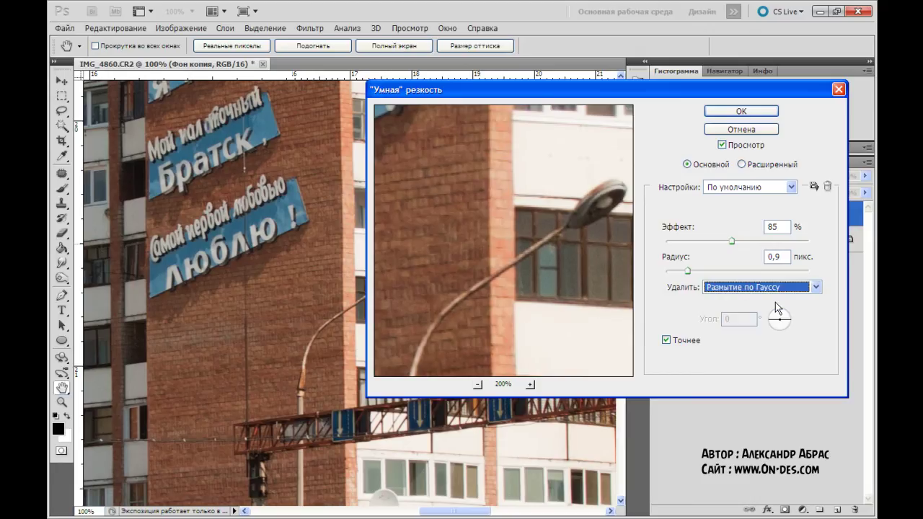
click(666, 339)
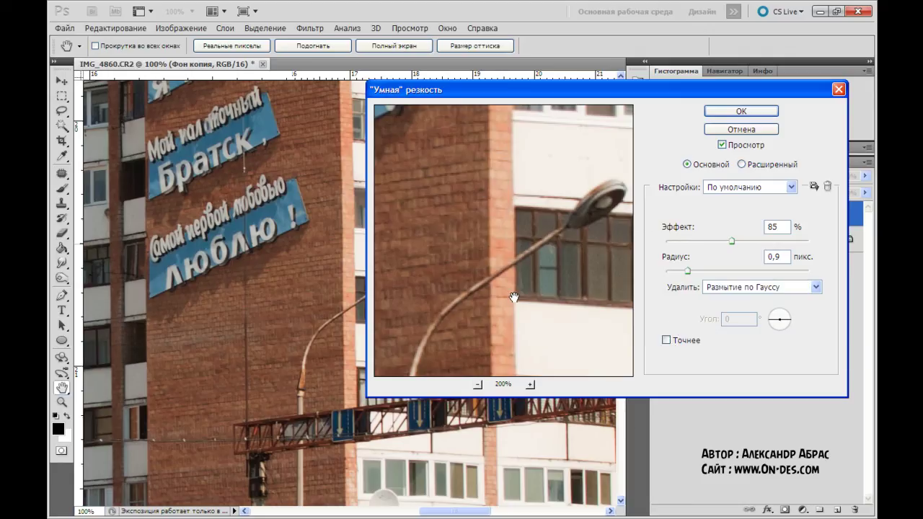
click(666, 339)
Step: Switch Smart Sharpen to the «Расширенный» mode and review its «Тень» and «Свет» settings
click(741, 164)
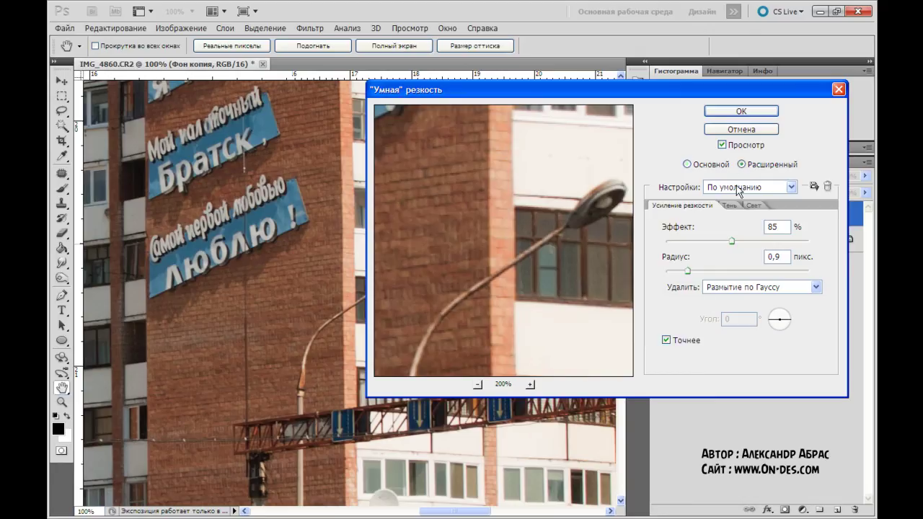
click(730, 205)
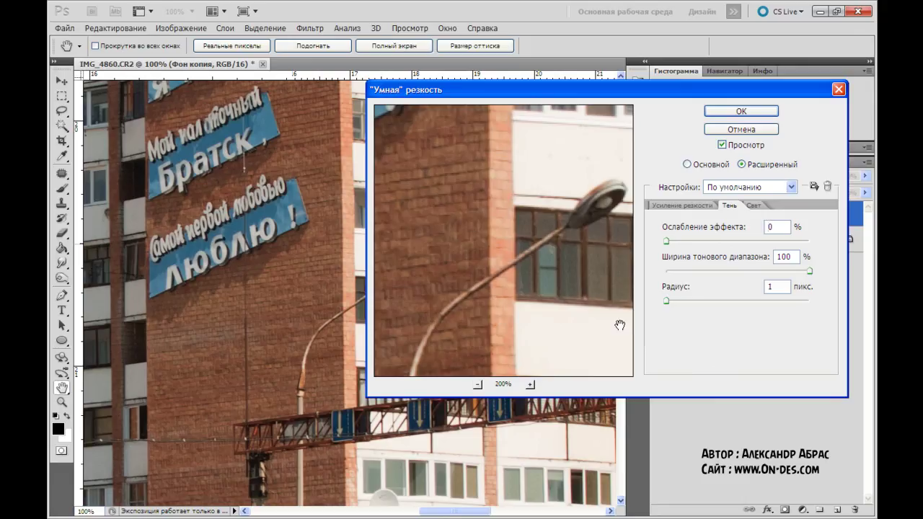
click(754, 206)
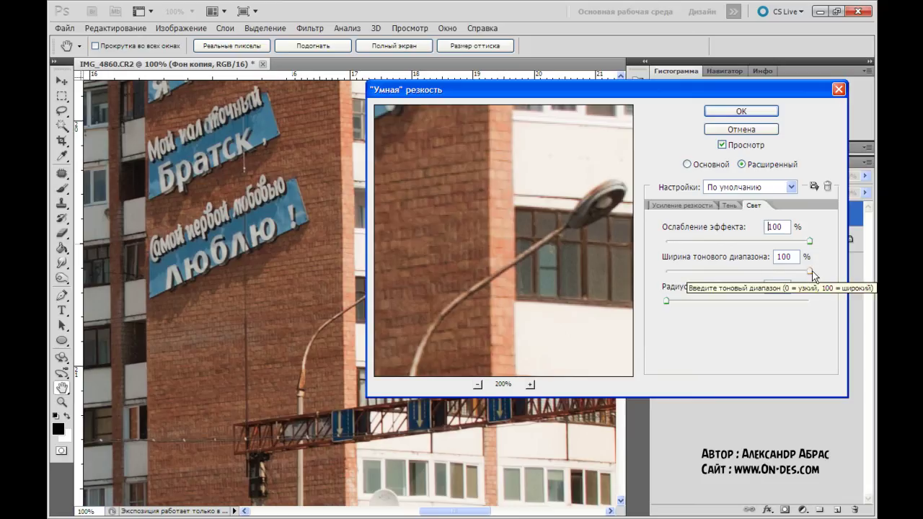
click(695, 207)
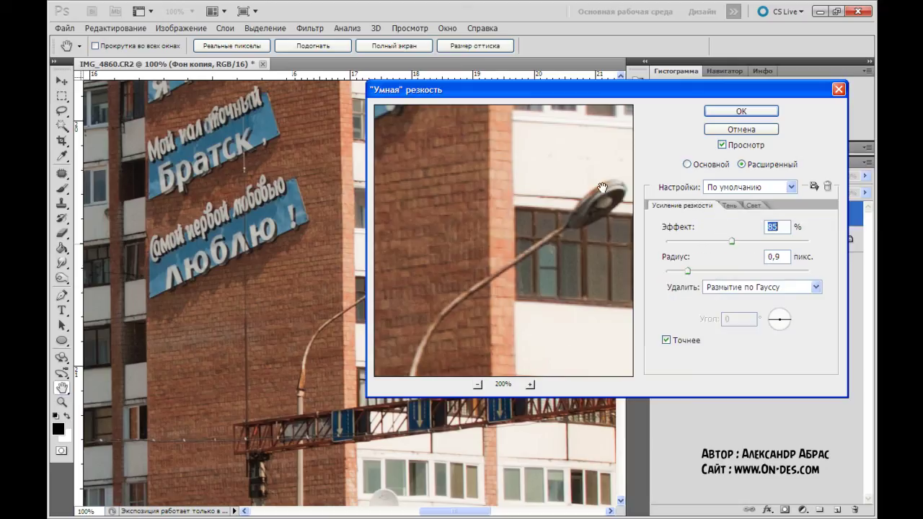
Step: Increase the Smart Sharpen radius and amount slightly and apply the filter to the «Фон копия» layer
drag(689, 272, 692, 270)
click(749, 240)
click(732, 113)
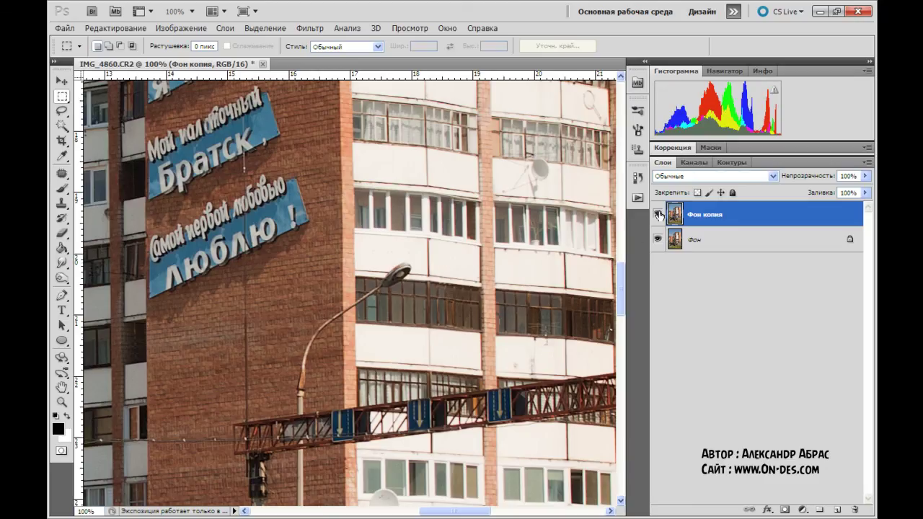
Step: Toggle the «Фон копия» layer's visibility to compare the Smart Sharpen result with the original at 100% magnification
click(657, 214)
click(658, 213)
click(657, 214)
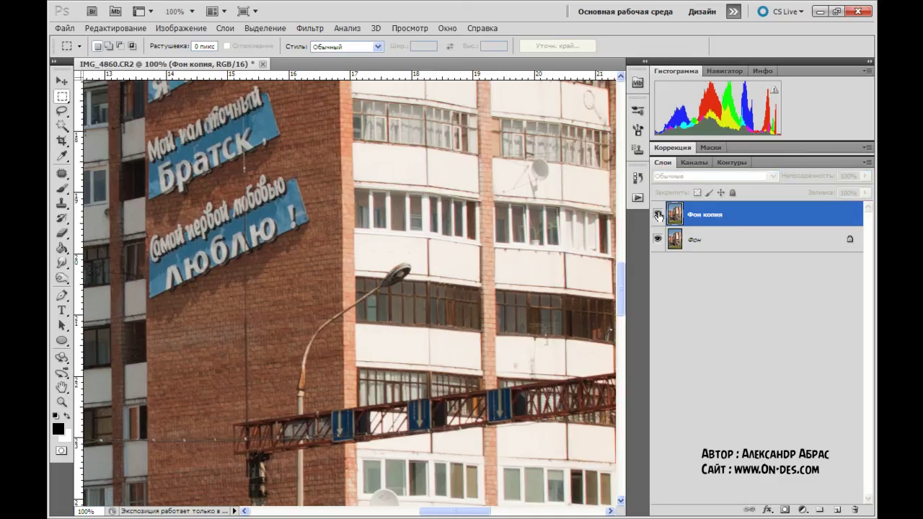
click(658, 215)
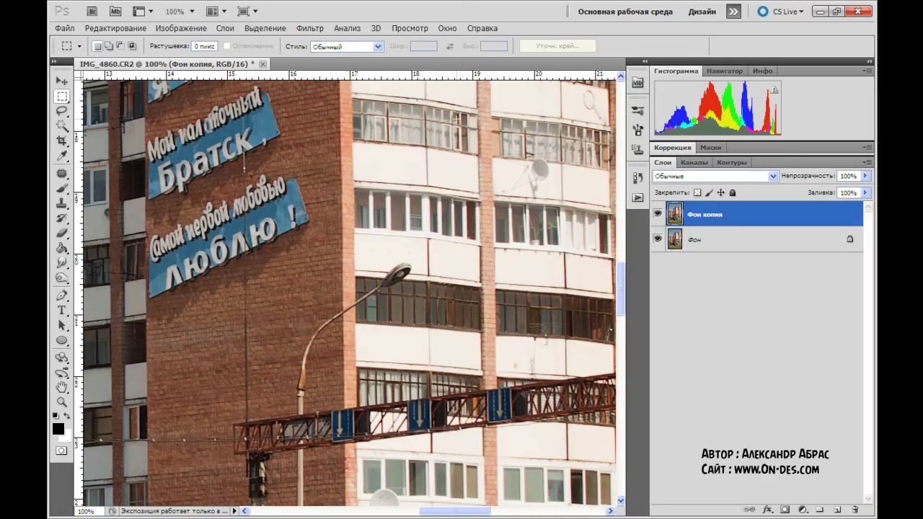